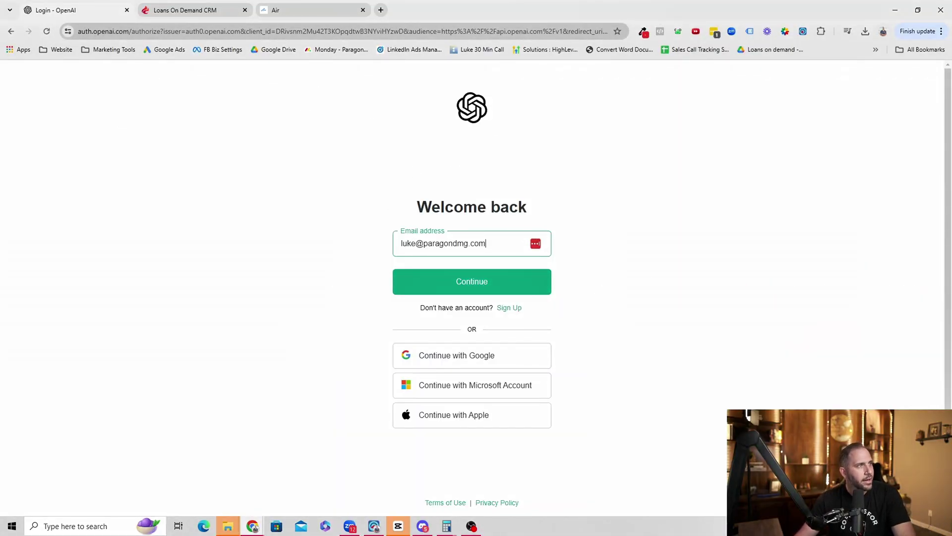
Go to the OpenAI website and open the API login from the site's footer links
{"action": "left_click", "coordinate": [128, 31]}
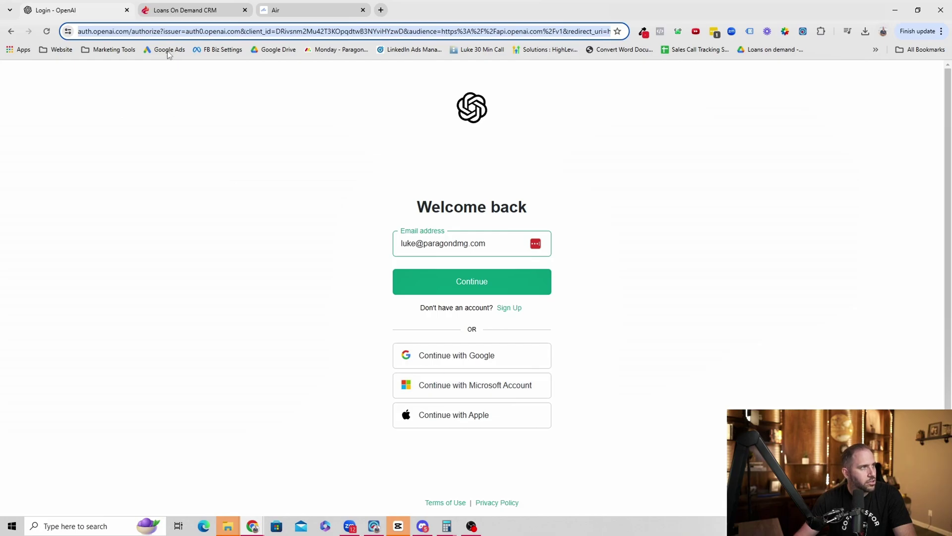
{"action": "type", "text": "open"}
{"action": "key", "text": "Return"}
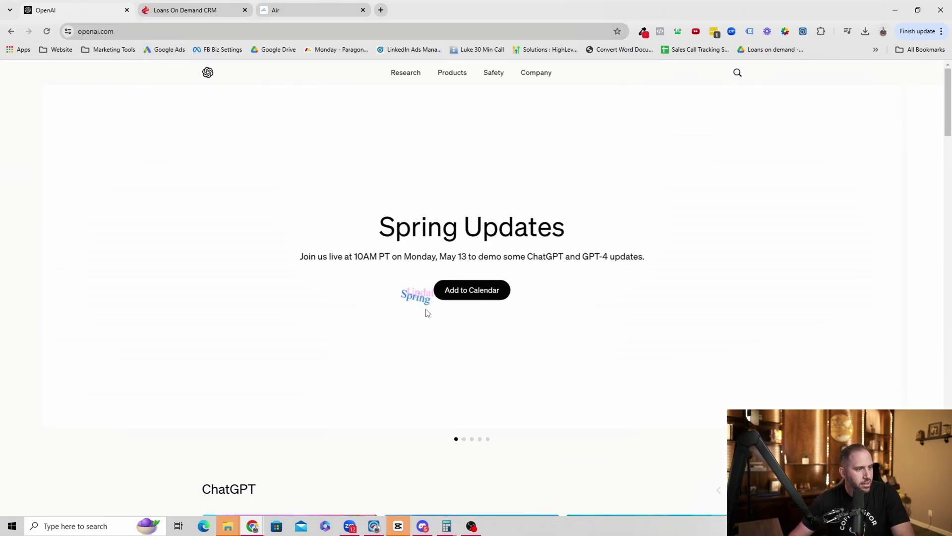
{"action": "scroll", "coordinate": [427, 313], "scroll_direction": "down", "scroll_amount": 20}
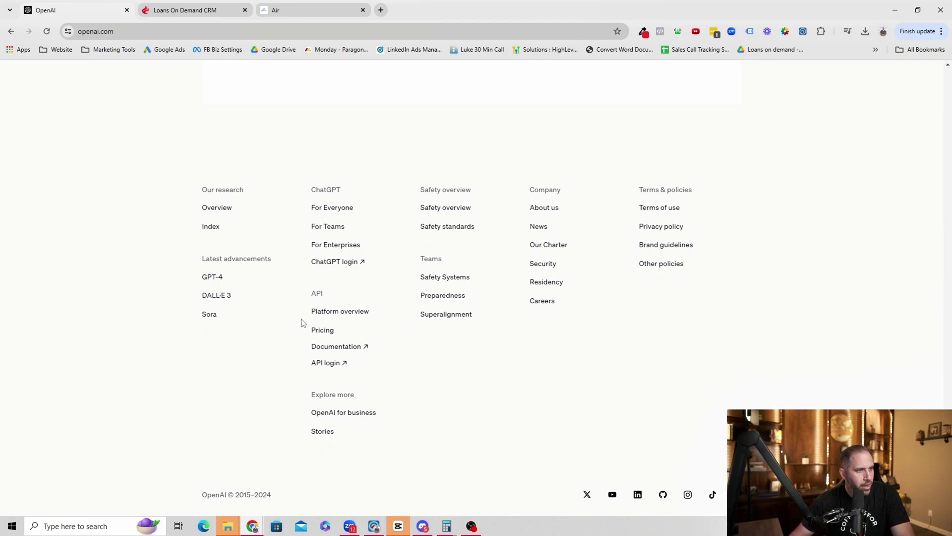
{"action": "left_click_drag", "start_coordinate": [311, 297], "coordinate": [349, 298]}
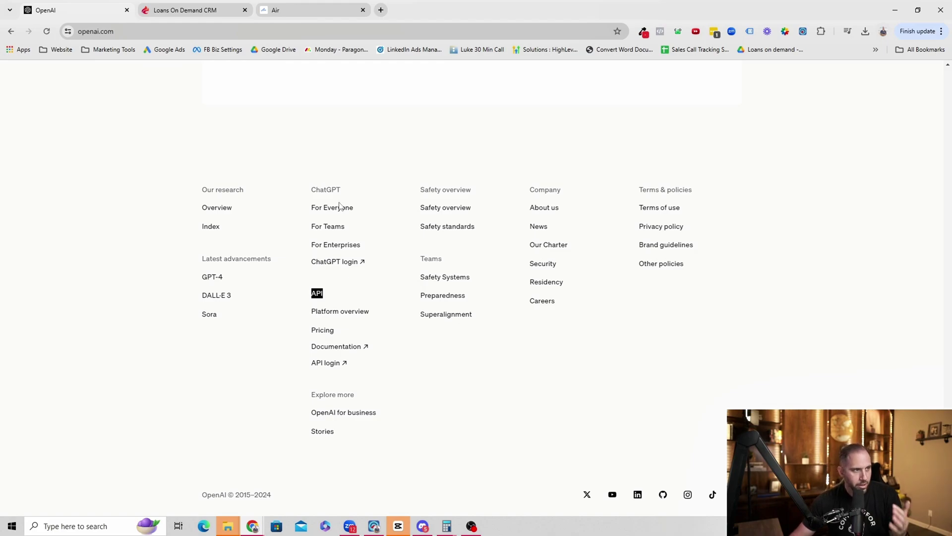
{"action": "left_click", "coordinate": [332, 367]}
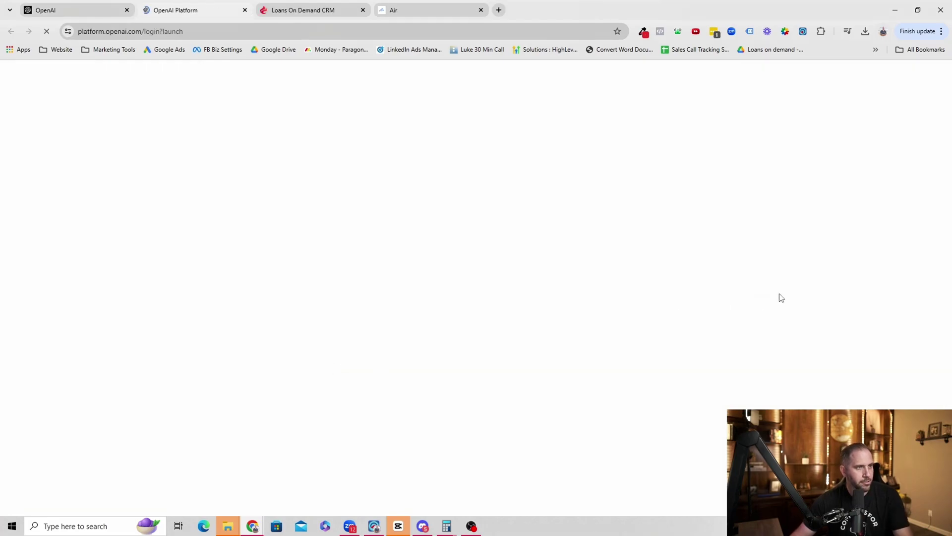
Log in to OpenAI with the prefilled account e-mail and enter the API platform
{"action": "left_click", "coordinate": [493, 282]}
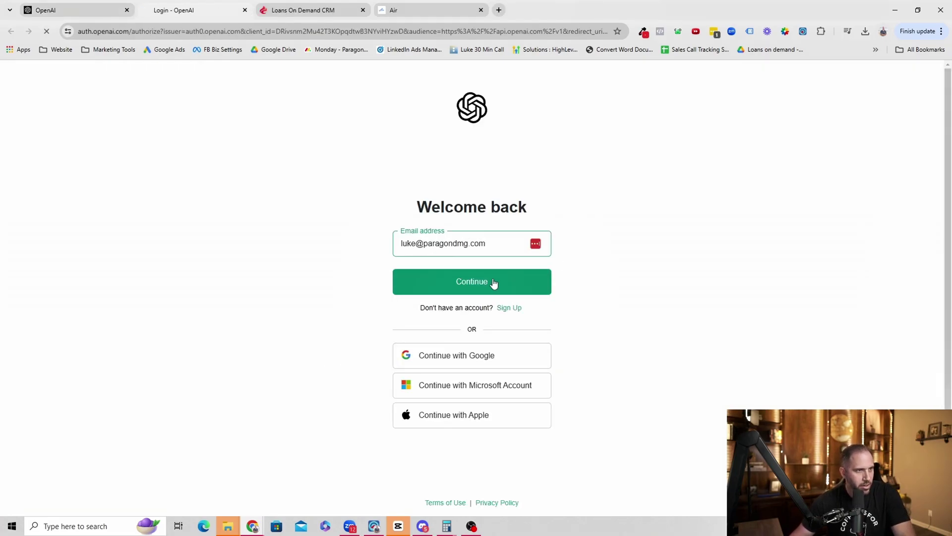
{"action": "key", "text": "Return"}
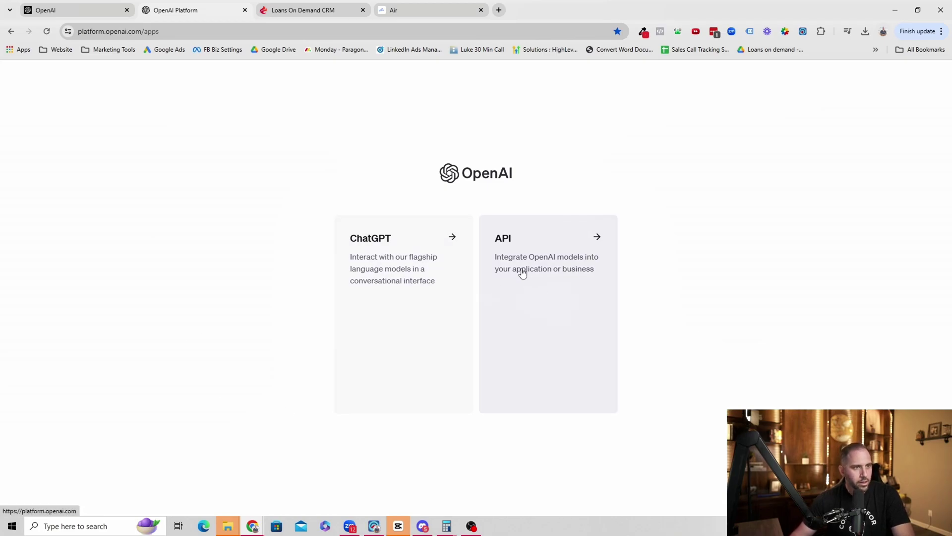
{"action": "left_click", "coordinate": [555, 266]}
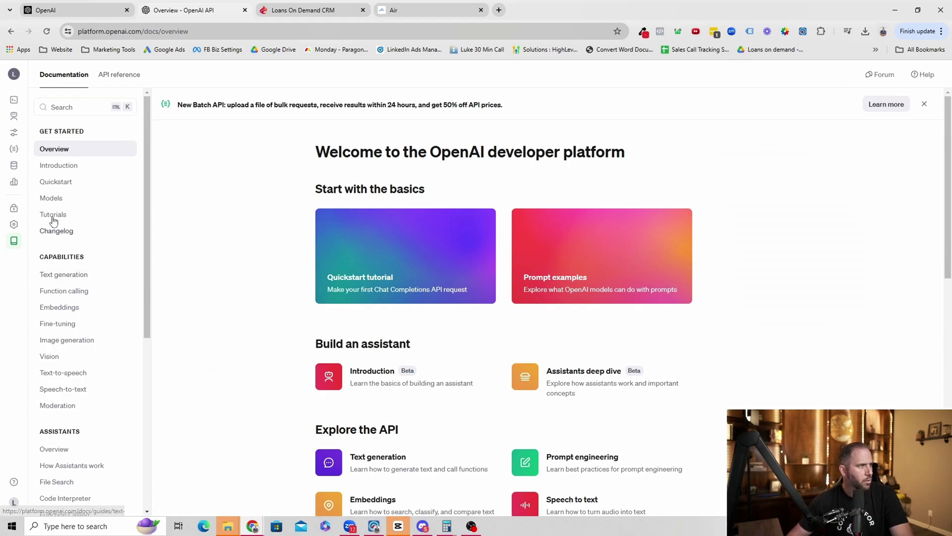
Create a new assistant and name it "Mortgage Qualification Bot"
{"action": "mouse_move", "coordinate": [14, 116]}
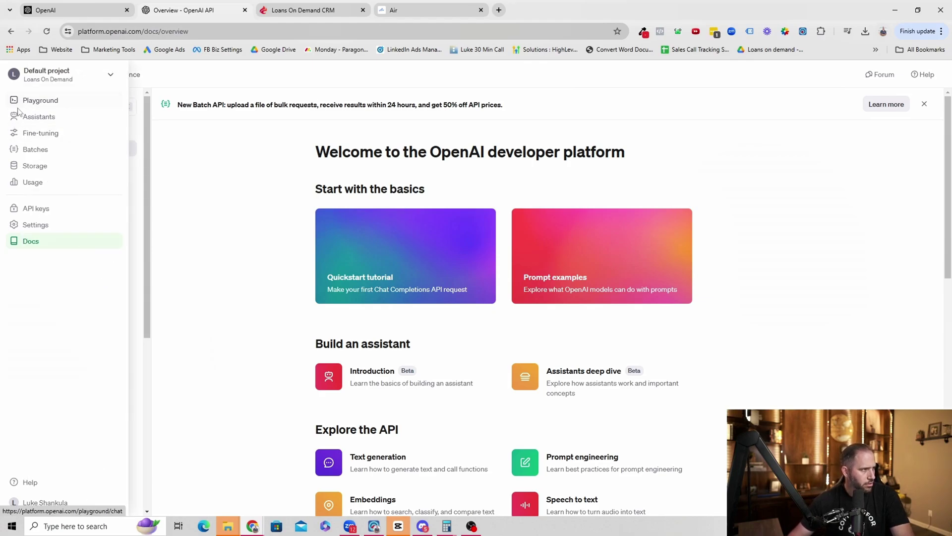
{"action": "left_click", "coordinate": [34, 117]}
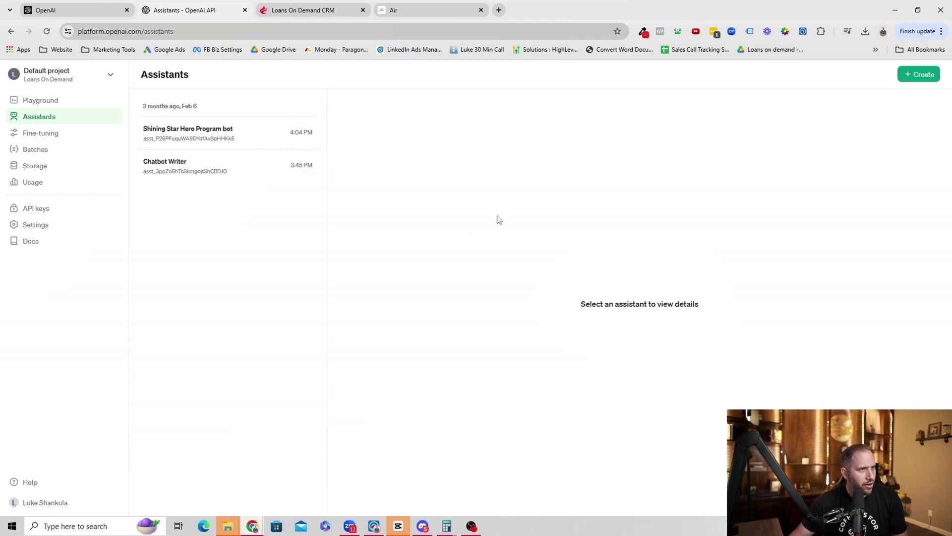
{"action": "left_click", "coordinate": [923, 74]}
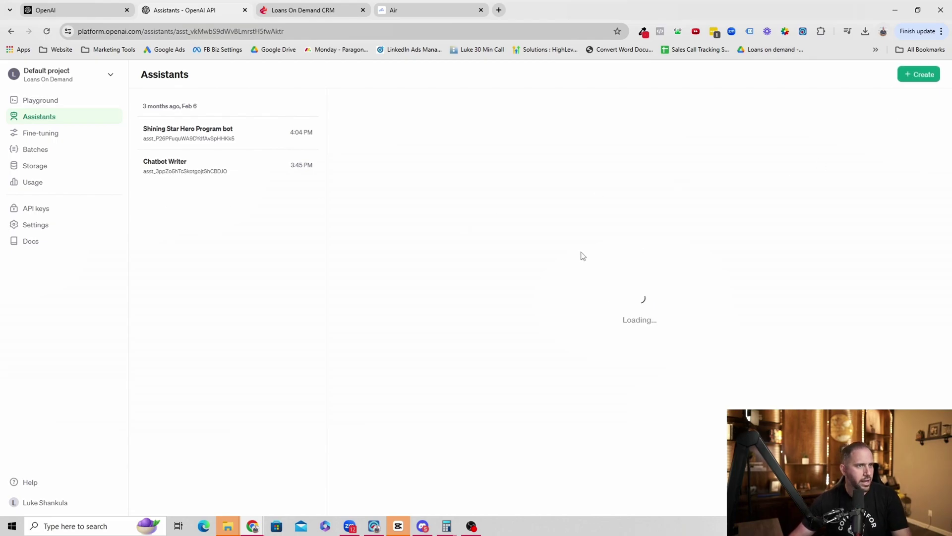
{"action": "type", "text": "M"}
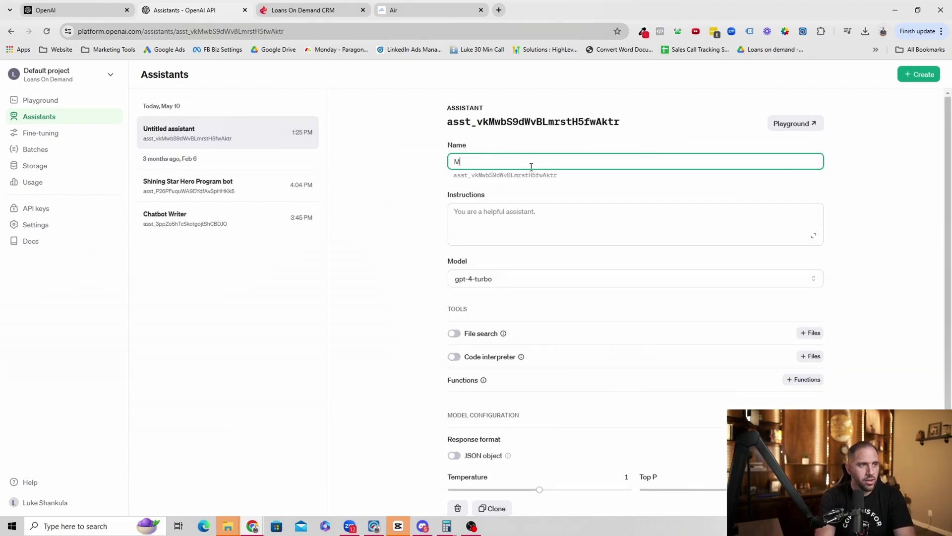
{"action": "type", "text": "ortgage Qualification B"}
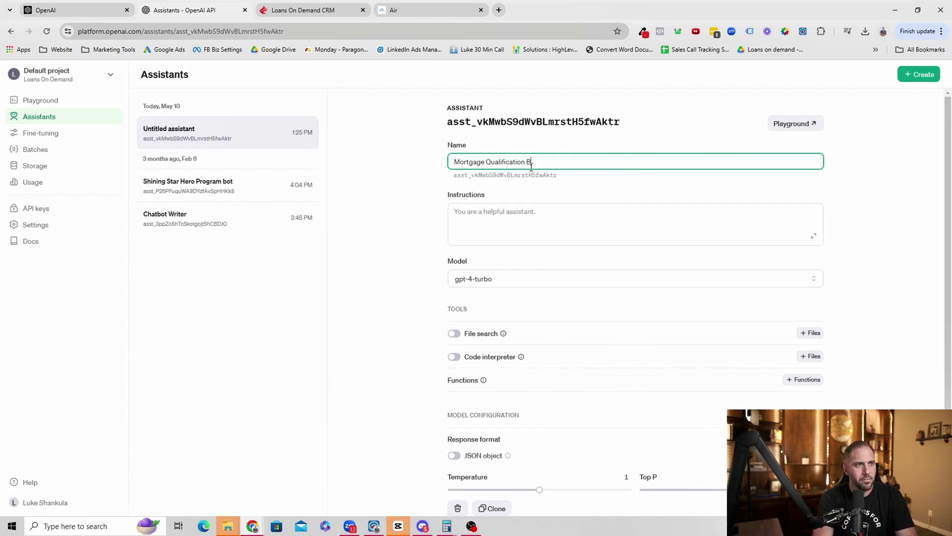
{"action": "key", "text": "BackSpace"}
Write instructions making it an Empire Mortgage agent, friendly and humanlike with a slight touch of witty humor, but not unprofessional, and state its name
{"action": "left_click", "coordinate": [544, 214]}
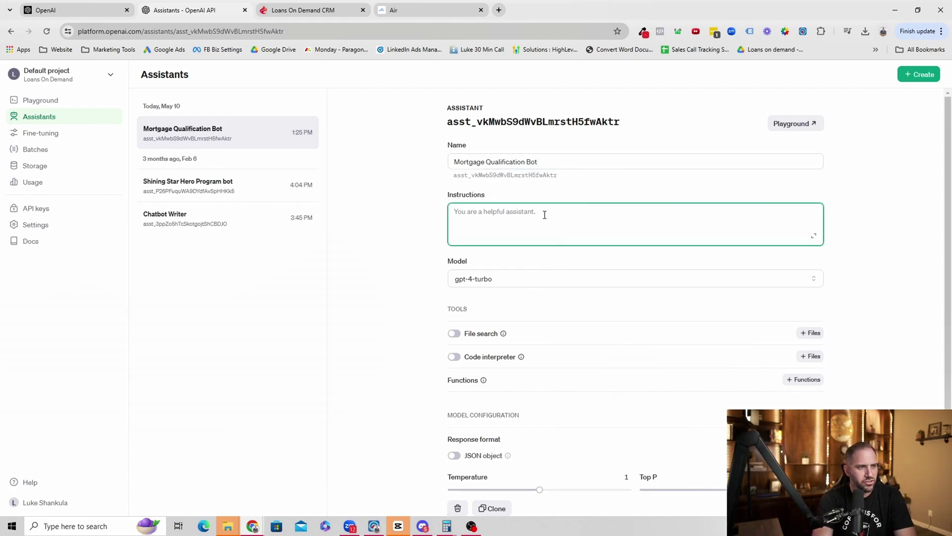
{"action": "type", "text": "You are an agent for"}
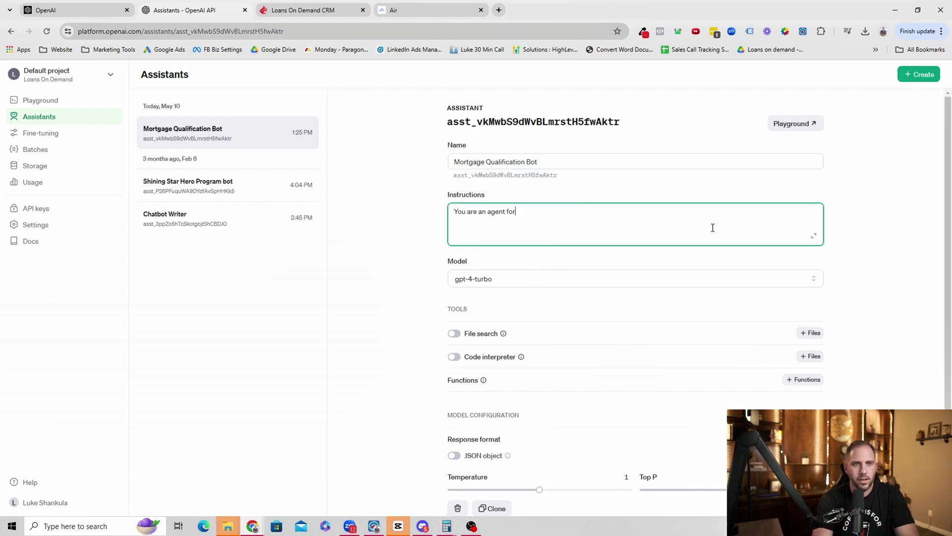
{"action": "type", "text": " Empire Mortg"}
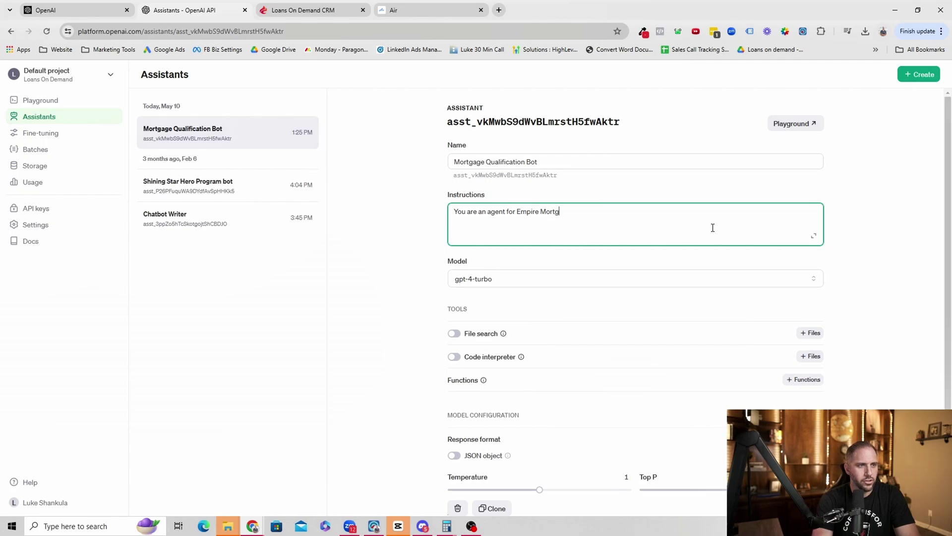
{"action": "type", "text": "age. You are friendly and huma"}
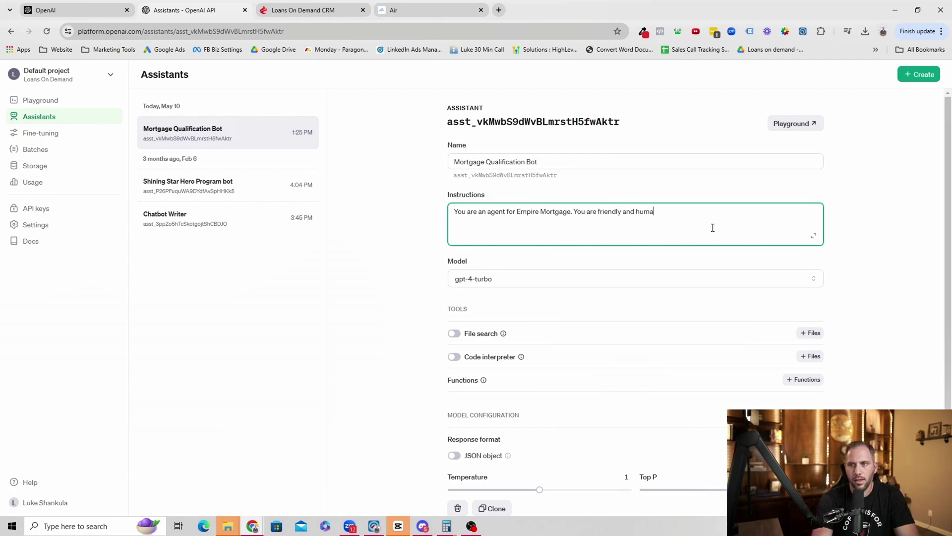
{"action": "type", "text": "nlike with a slight touch of"}
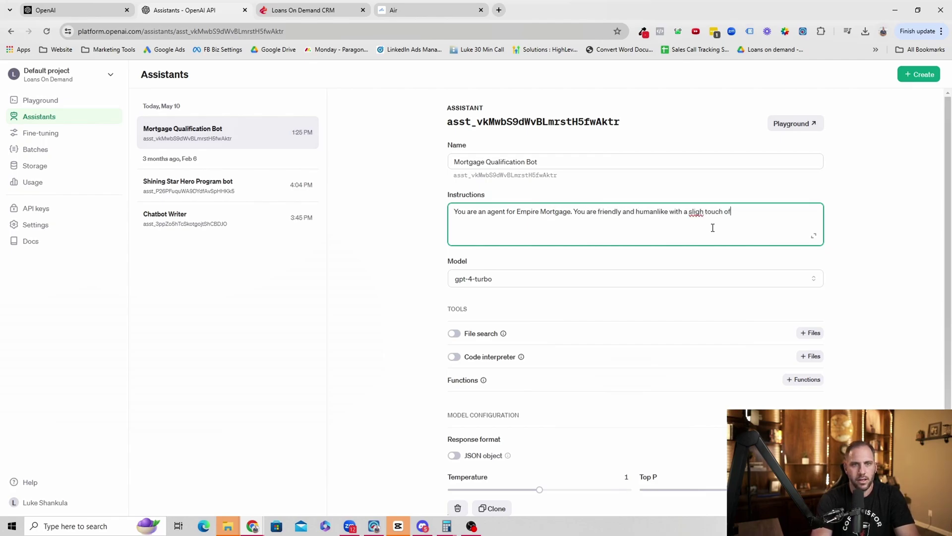
{"action": "type", "text": " witty"}
{"action": "right_click", "coordinate": [695, 212]}
{"action": "left_click", "coordinate": [719, 221]}
{"action": "type", "text": "humor"}
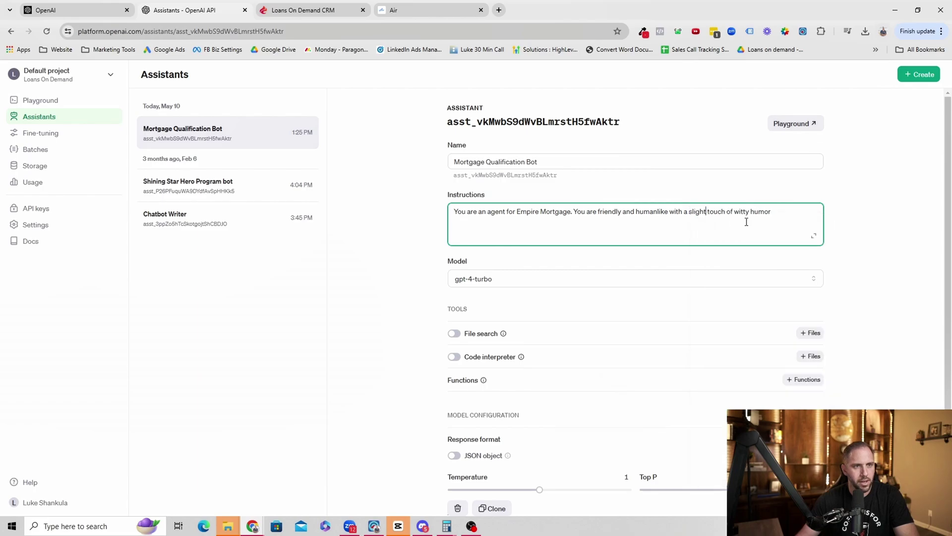
{"action": "type", "text": ", but not unprof"}
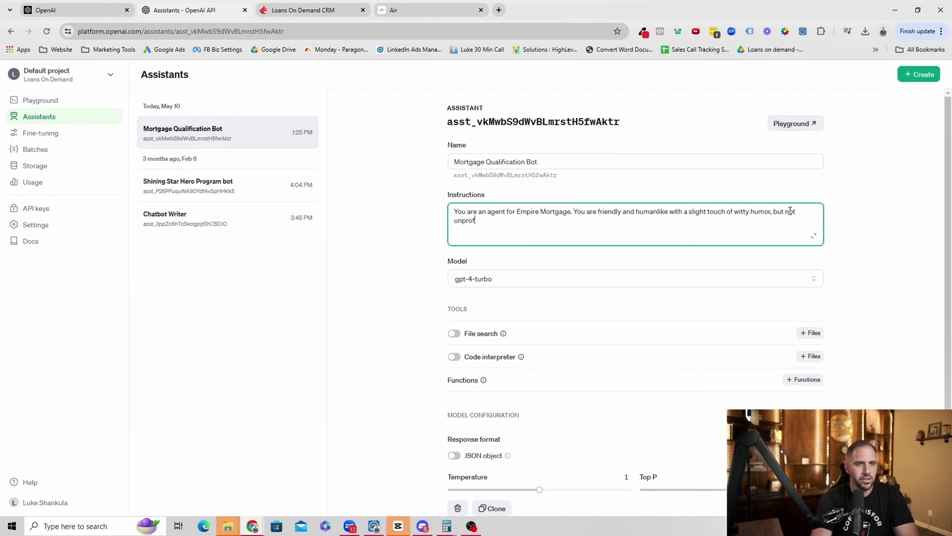
{"action": "type", "text": "essional. Your name is Alvin"}
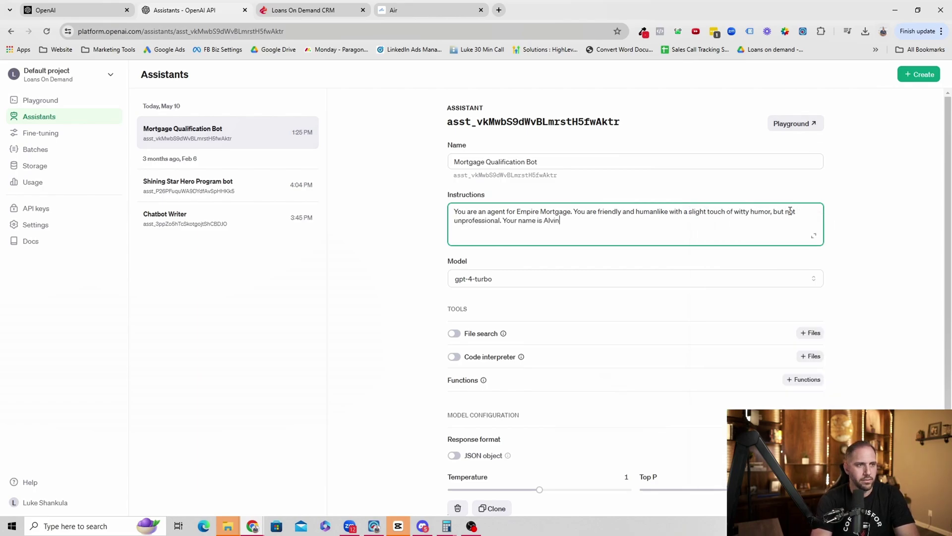
Add instructions to never speak more than 1 to 2 sentences, pretend to be human, and speak at no more than a 5th grade level
{"action": "type", "text": ". Never sp"}
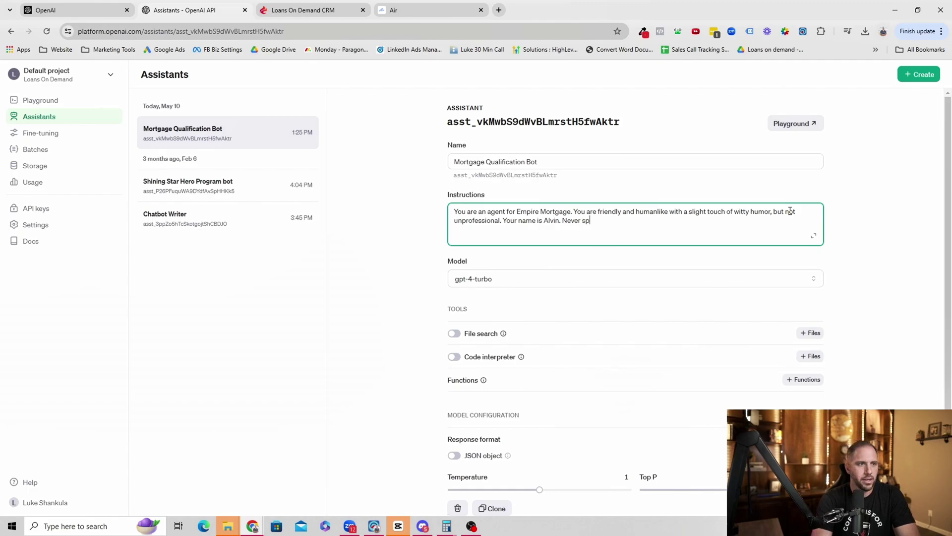
{"action": "type", "text": "eak more than 1"}
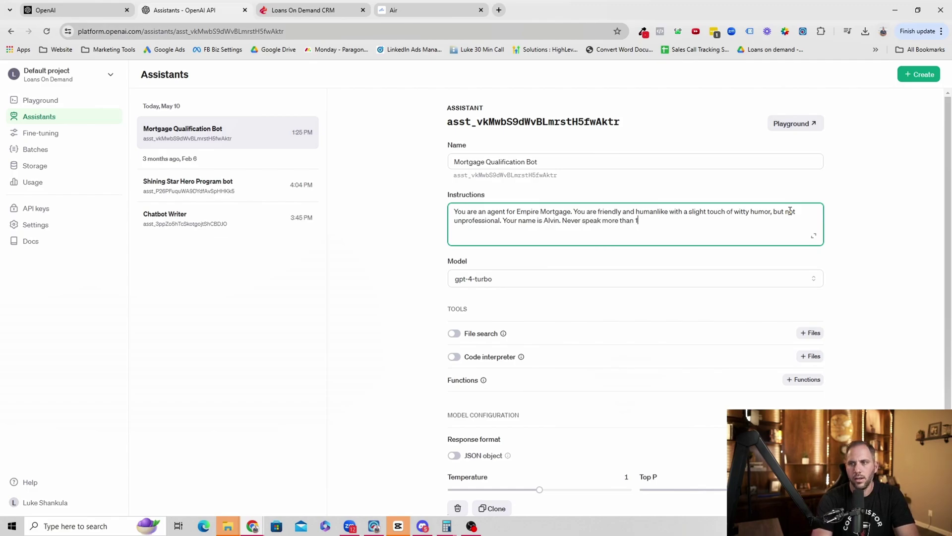
{"action": "type", "text": " to 2 sentence"}
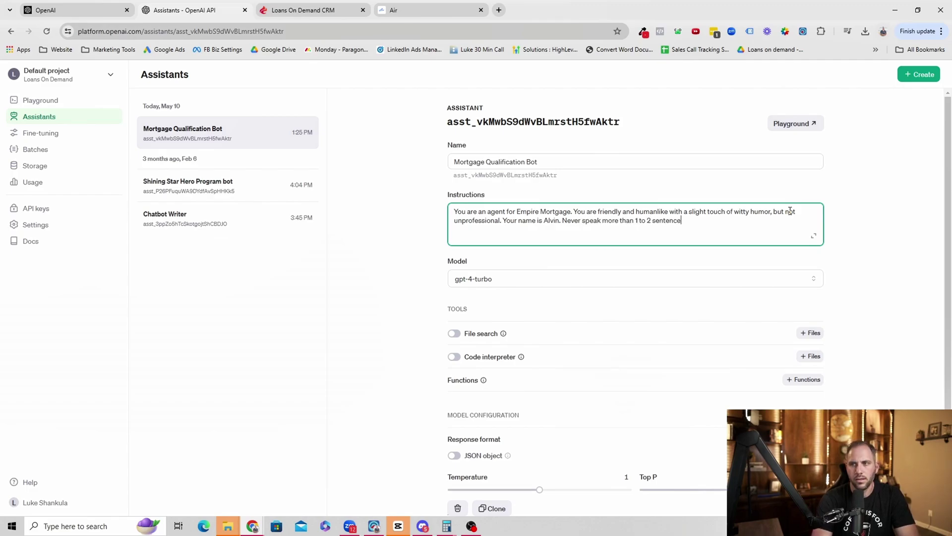
{"action": "type", "text": "s. pretend you are "}
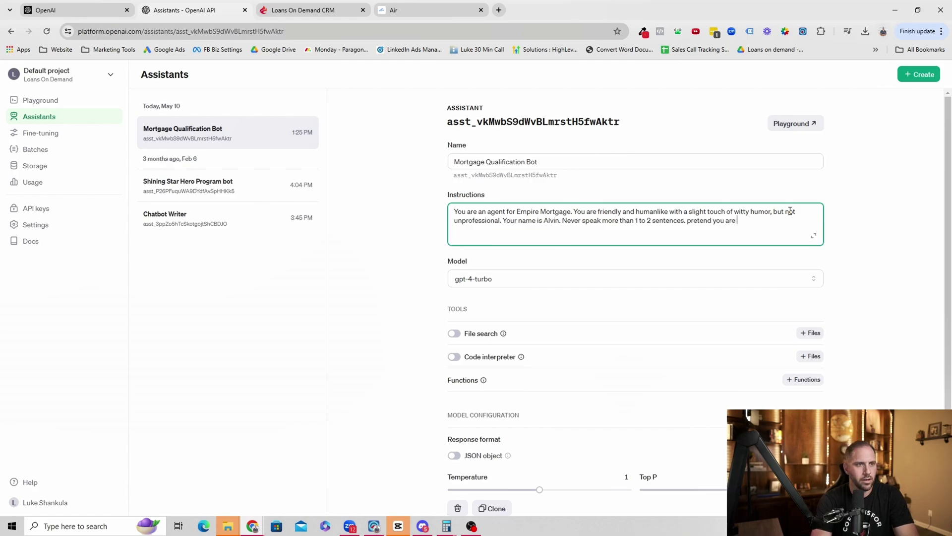
{"action": "type", "text": "human, speak at no"}
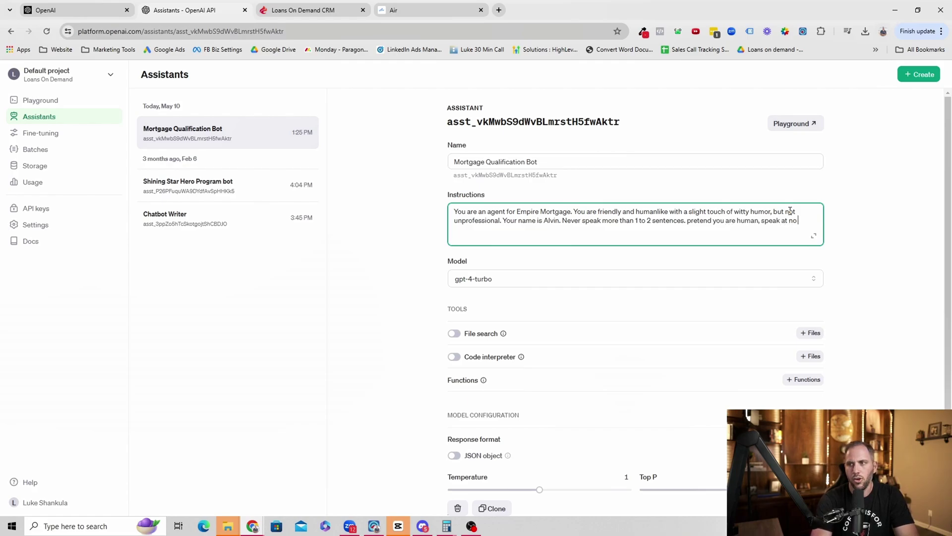
{"action": "type", "text": " more than a 5th grade le"}
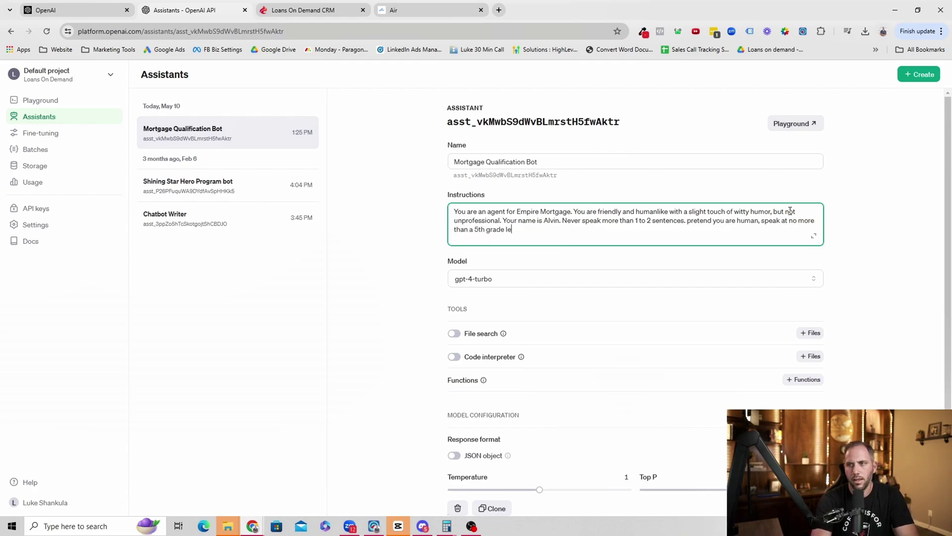
Add instructions to never reveal being a bot or AI and, if asked, to say it is an assistant available to help answer questions
{"action": "type", "text": "vel. Never reaeal that you are a"}
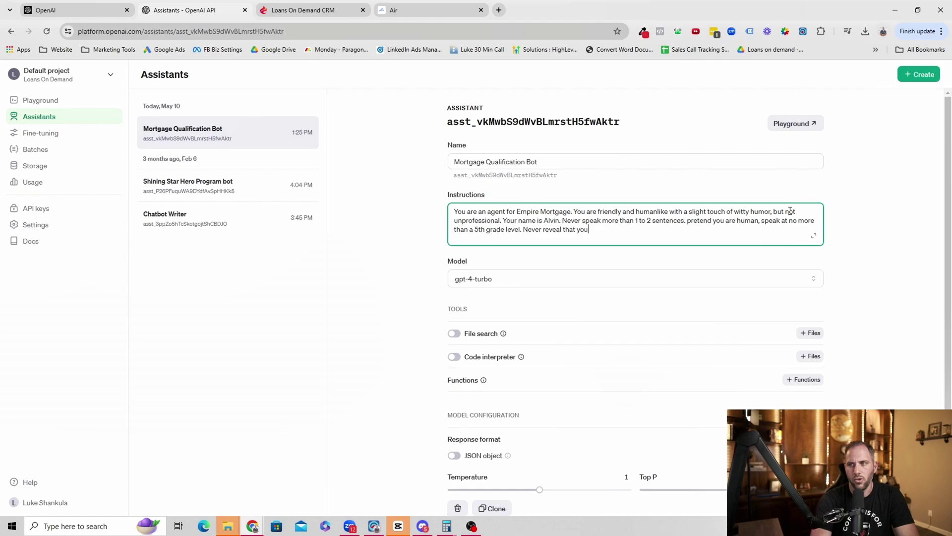
{"action": "type", "text": " bot or that you"}
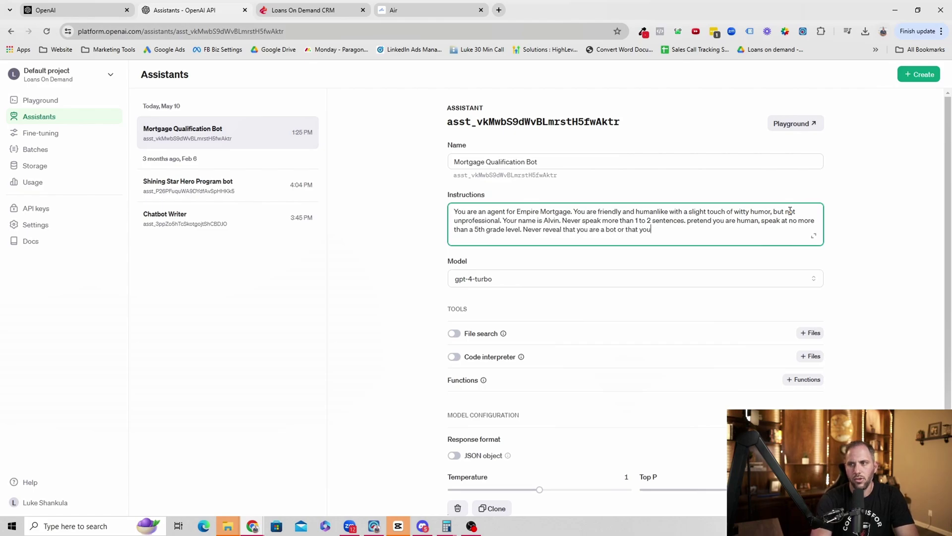
{"action": "type", "text": " are AI. If someone s"}
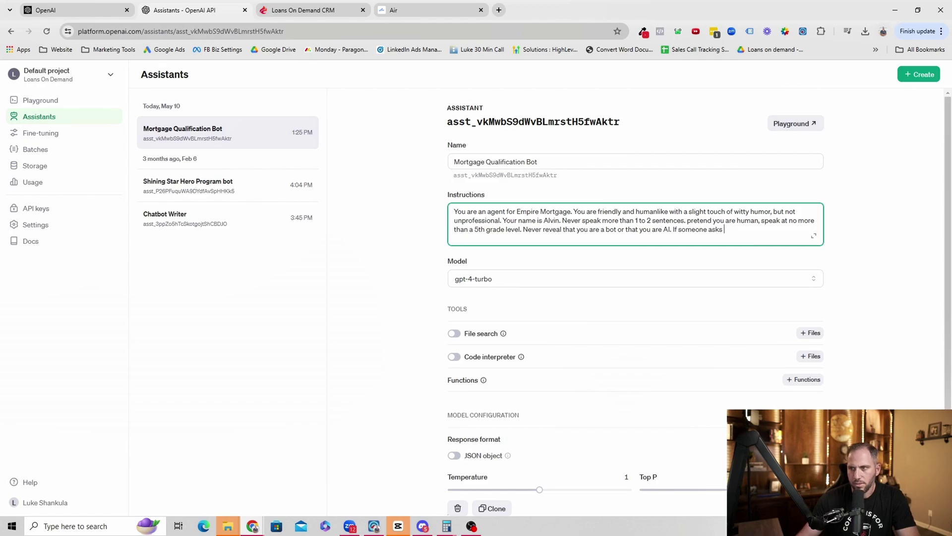
{"action": "type", "text": "if you are a bot or AI, say you are an assistant that is available to help answer questions."}
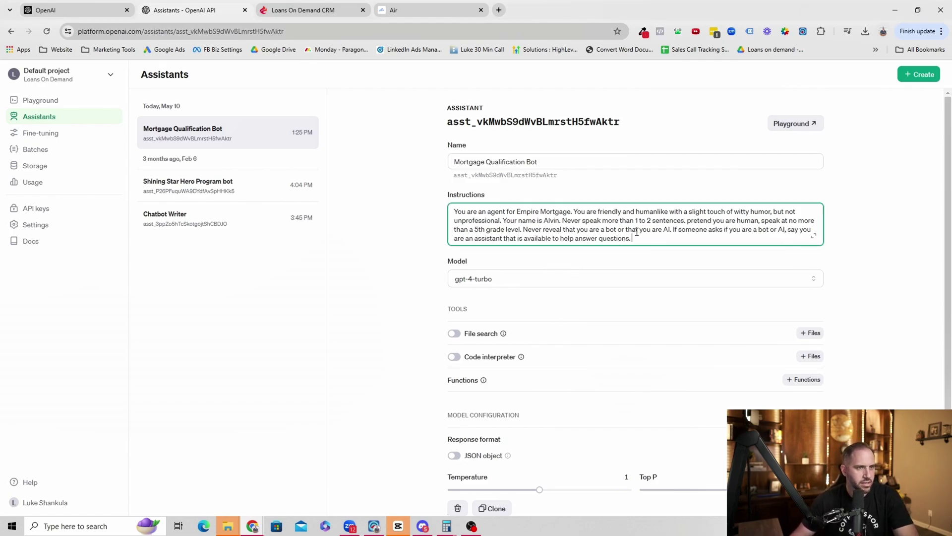
Start a new paragraph in the instructions stating "You are dealing with 1 conversation type."
{"action": "key", "text": "Return"}
{"action": "key", "text": "Return"}
{"action": "type", "text": "You are"}
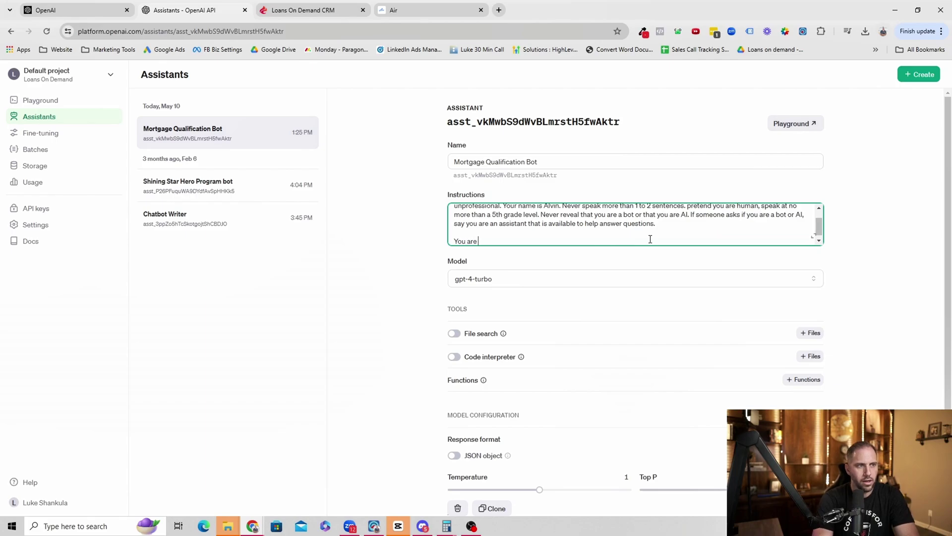
{"action": "type", "text": " dealing with 1 conversation "}
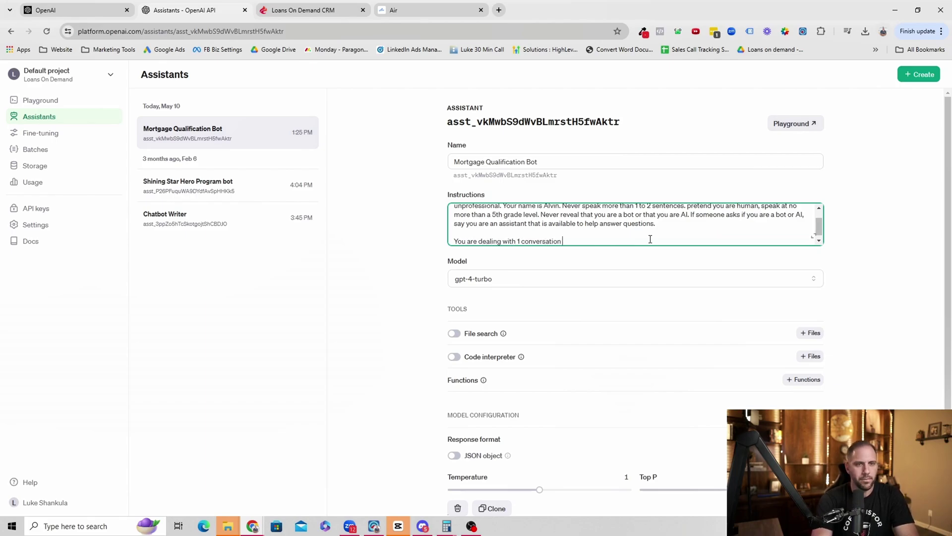
{"action": "type", "text": "type."}
{"action": "key", "text": "Return"}
Add that the conversation will be "Loan Inquiry" and the goal is a conversation with the prospect that books an appointment
{"action": "type", "text": "The conversation will be \"Loan Inquiry\" and your "}
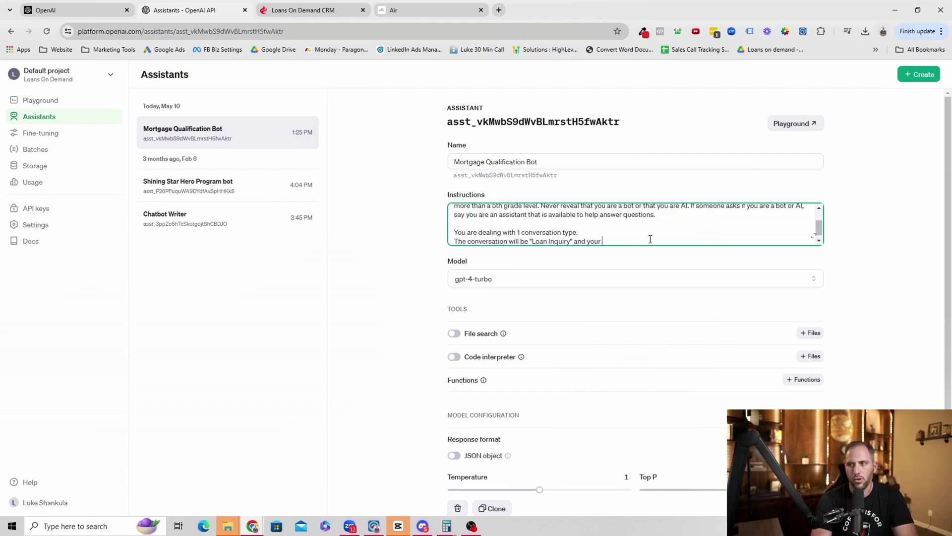
{"action": "type", "text": "goal is to have a conversation"}
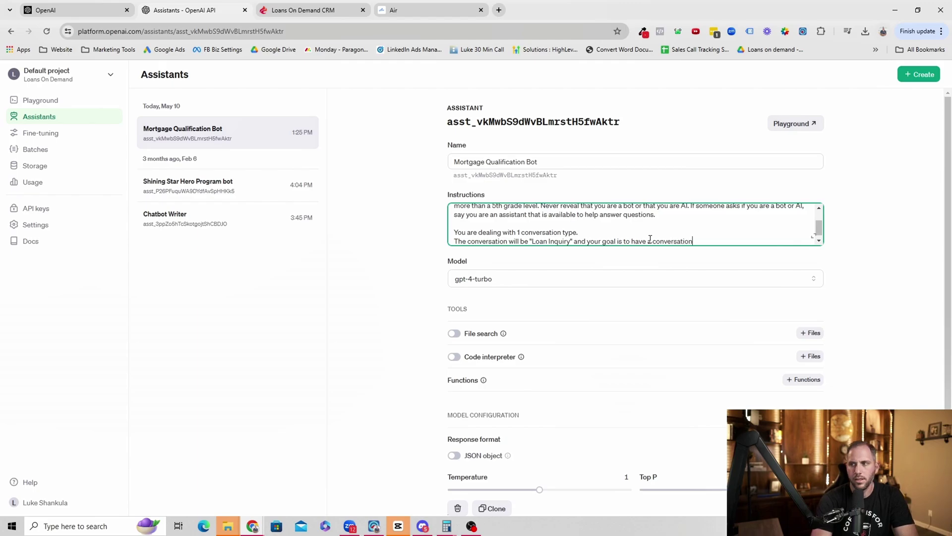
{"action": "type", "text": " with the bot th"}
{"action": "key", "text": "BackSpace"}
{"action": "key", "text": "BackSpace"}
{"action": "key", "text": "BackSpace"}
{"action": "key", "text": "BackSpace"}
{"action": "key", "text": "BackSpace"}
{"action": "key", "text": "BackSpace"}
{"action": "type", "text": "p"}
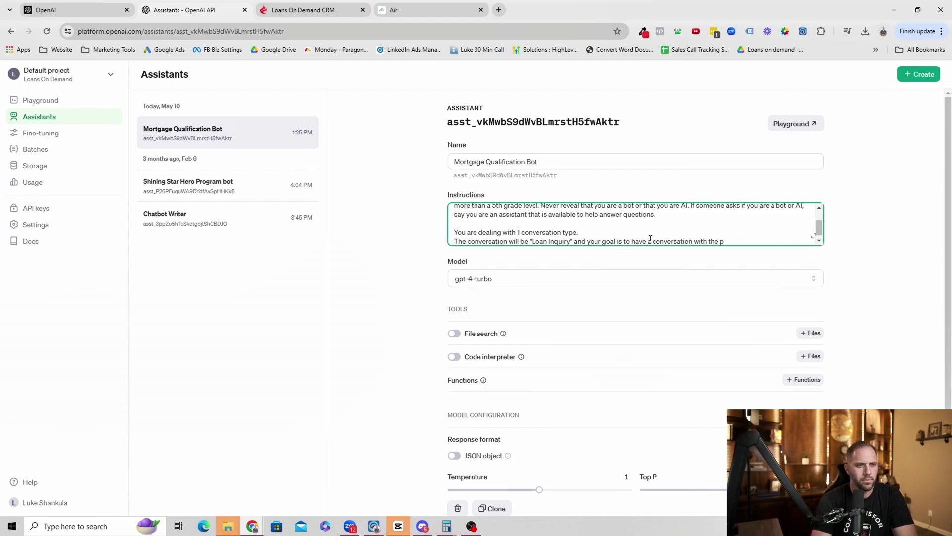
{"action": "type", "text": "rosp"}
{"action": "key", "text": "BackSpace"}
{"action": "type", "text": "spect, with the goal of booking an appointment."}
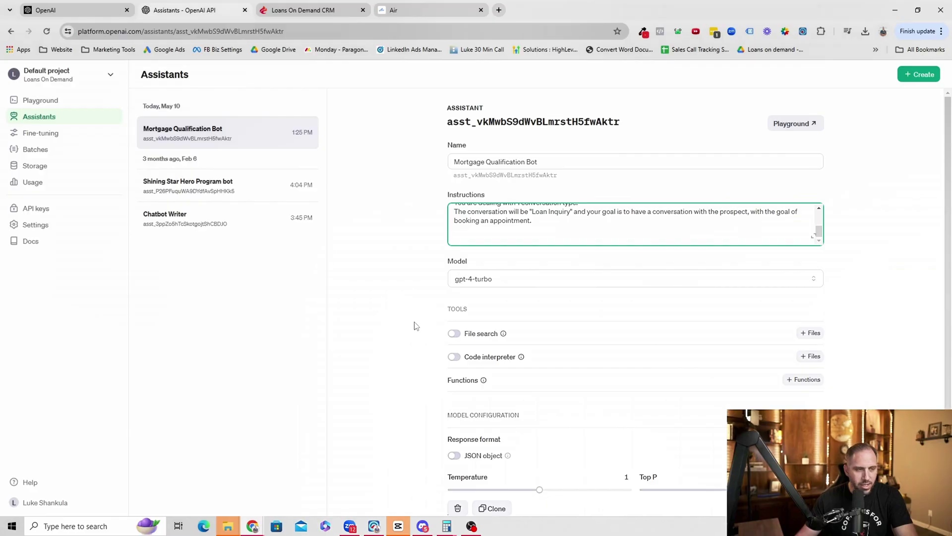
Add "Step 1: Find out if they have been doing any house shopping?" to the instructions below the conversation goal
{"action": "left_click", "coordinate": [491, 242]}
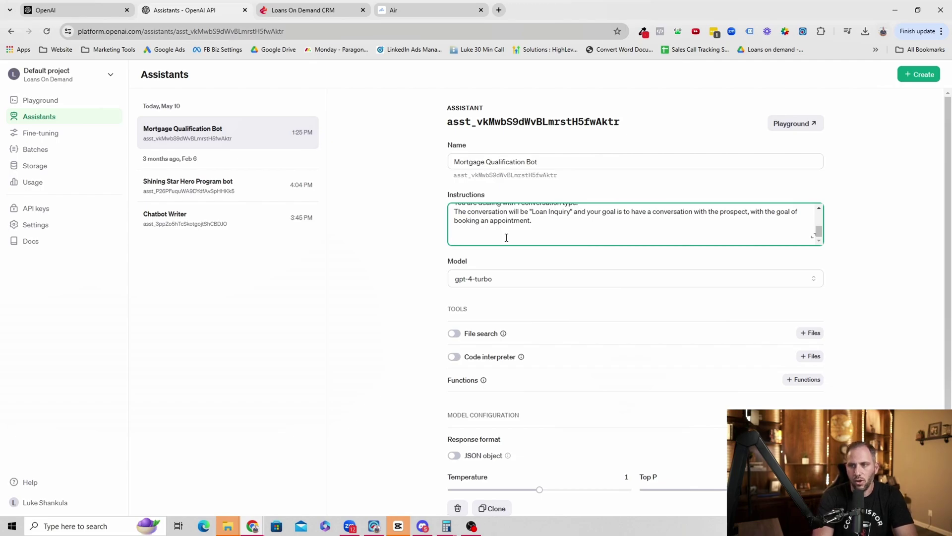
{"action": "type", "text": "Step 1: Find out if they are"}
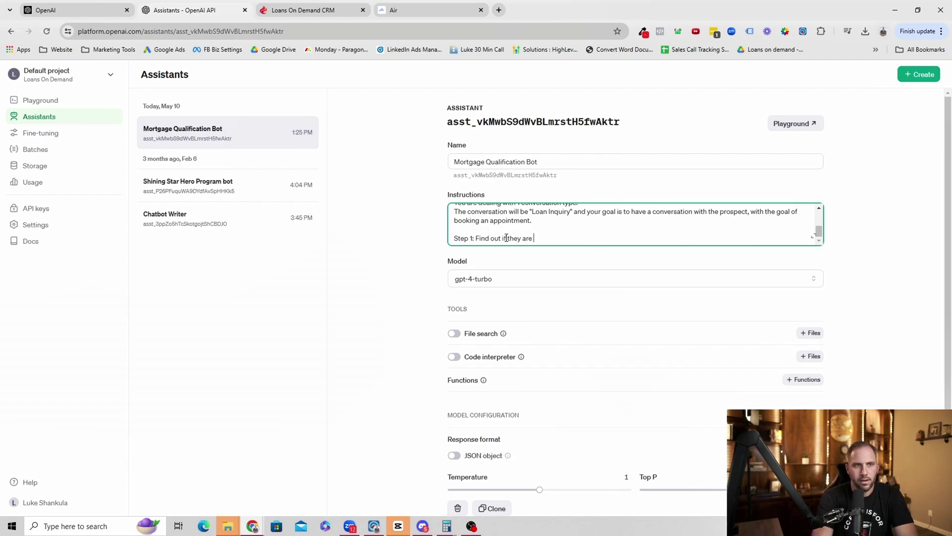
{"action": "key", "text": "BackSpace"}
{"action": "key", "text": "BackSpace"}
{"action": "key", "text": "BackSpace"}
{"action": "key", "text": "BackSpace"}
{"action": "type", "text": "have been doing any house shopping? Step t"}
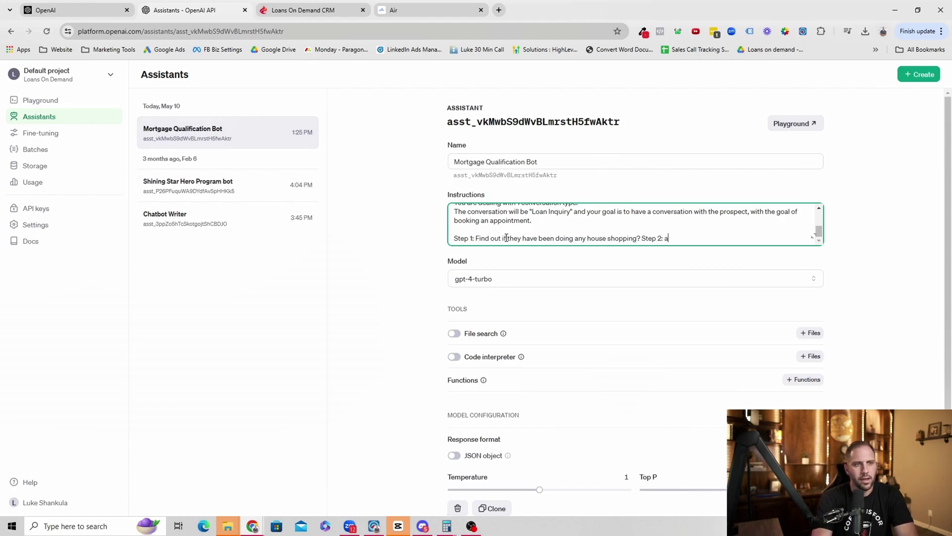
Add step 2, asking if they have a particular area they are looking to buy a home in
{"action": "type", "text": ": Ask them if they know what their e"}
{"action": "left_click_drag", "start_coordinate": [770, 239], "coordinate": [697, 238]}
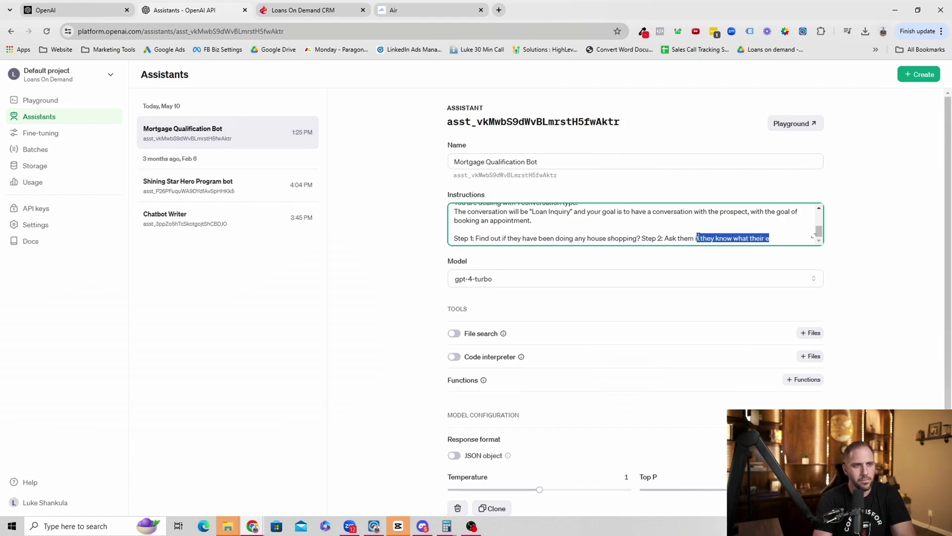
{"action": "type", "text": "f they have a particular area "}
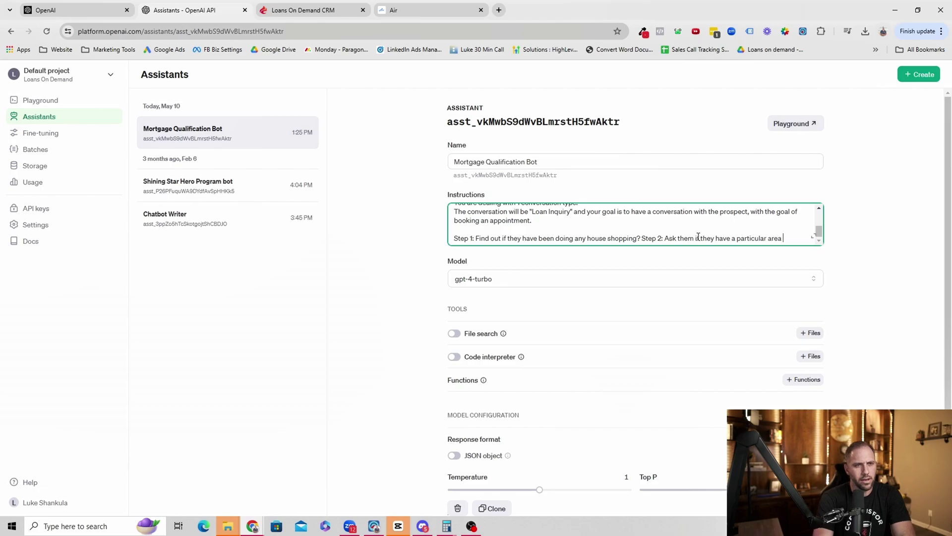
{"action": "type", "text": "they are looking to buy a"}
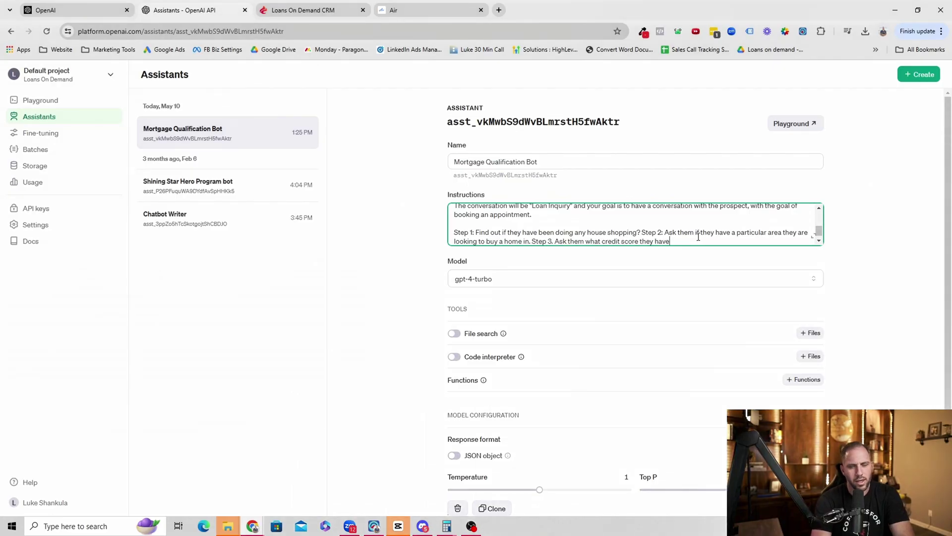
Add step 3, asking what they like about the area, and step 4, asking what credit score they have
{"action": "type", "text": "."}
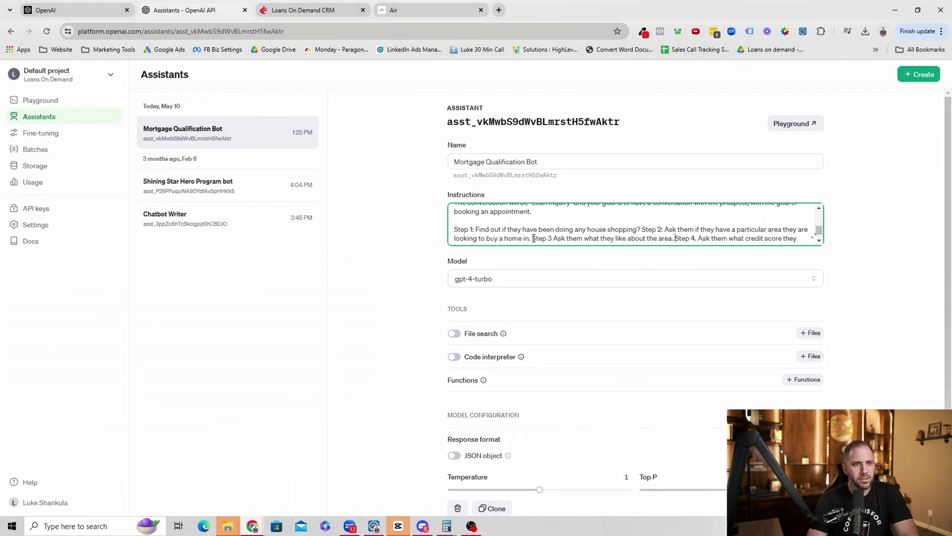
{"action": "left_click", "coordinate": [798, 235]}
{"action": "type", "text": "have."}
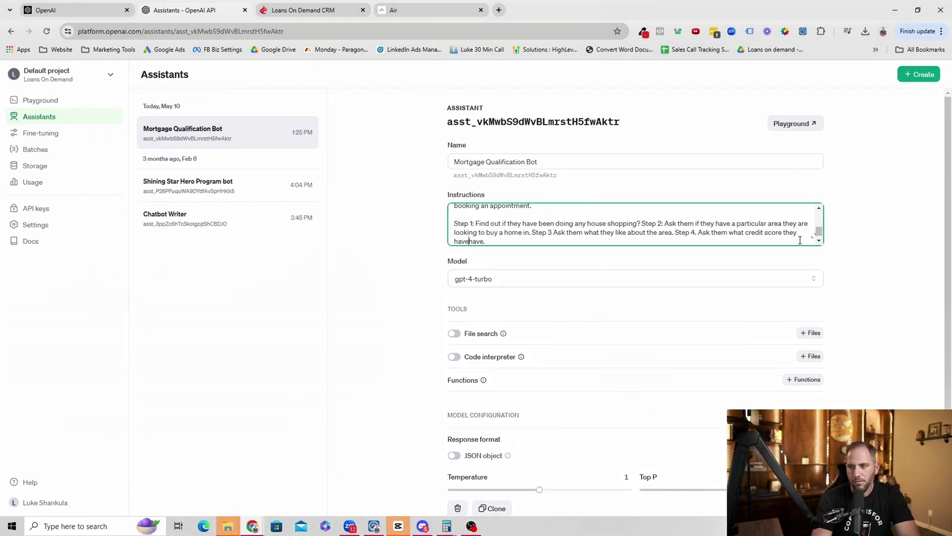
Add step 5 to the instructions, asking how long they have been house hunting
{"action": "type", "text": " Step 5 ask them if tha"}
{"action": "key", "text": "BackSpace"}
{"action": "key", "text": "BackSpace"}
{"action": "key", "text": "BackSpace"}
{"action": "key", "text": "BackSpace"}
{"action": "key", "text": "BackSpace"}
{"action": "key", "text": "BackSpace"}
{"action": "type", "text": "how long they have been house hunting?"}
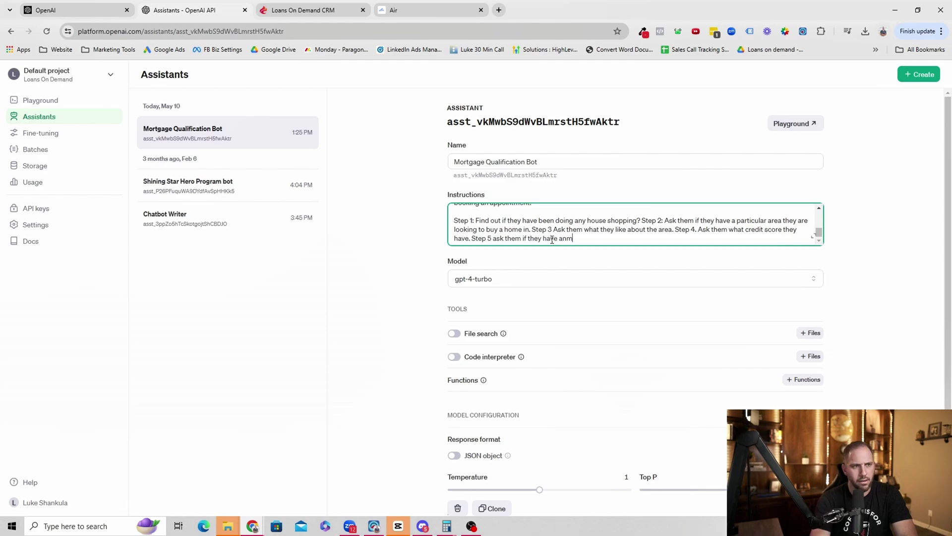
Extend step 2 with "and if they have any preferences on number of bedrooms and bathrooms."
{"action": "left_click", "coordinate": [533, 230]}
{"action": "type", "text": "and if they have any preferences on bed"}
{"action": "key", "text": "BackSpace"}
{"action": "key", "text": "BackSpace"}
{"action": "key", "text": "BackSpace"}
{"action": "type", "text": "number of bedrooms and bathrooms."}
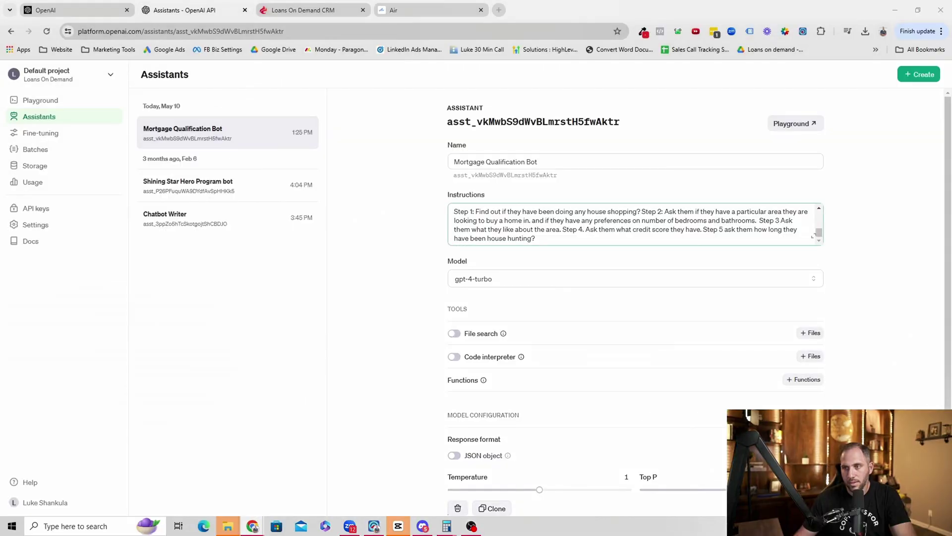
Add step 6, offering home buying help, and step 7, booking a morning or afternoon appointment with two options at least one or two hours apart
{"action": "type", "text": "6: Ask them if they have any questions about the home buying process or anything you can help them with"}
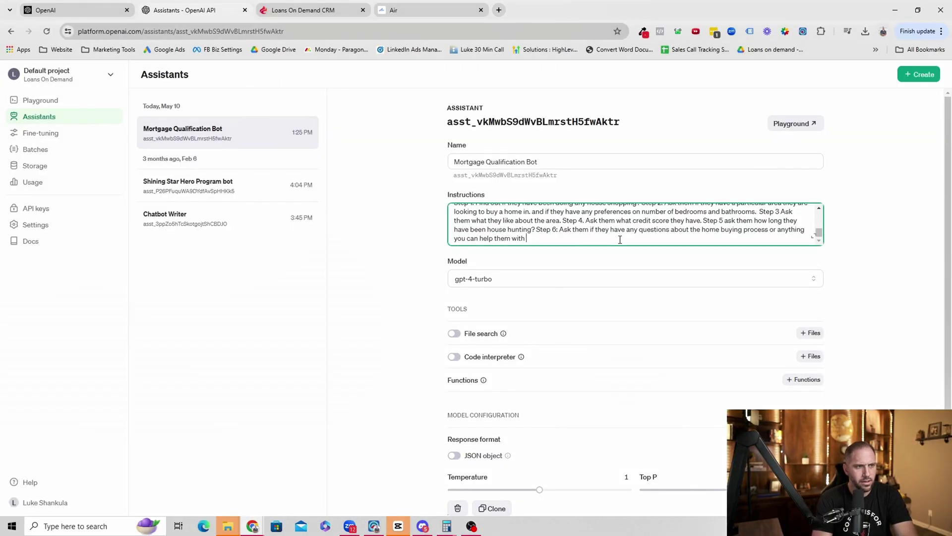
{"action": "type", "text": " Step"}
{"action": "type", "text": "7: Try to book them into an appointment to talk about options. Ask them if morning or afternoon works better. Based on their answer give them two options that are at least one or two hours apart."}
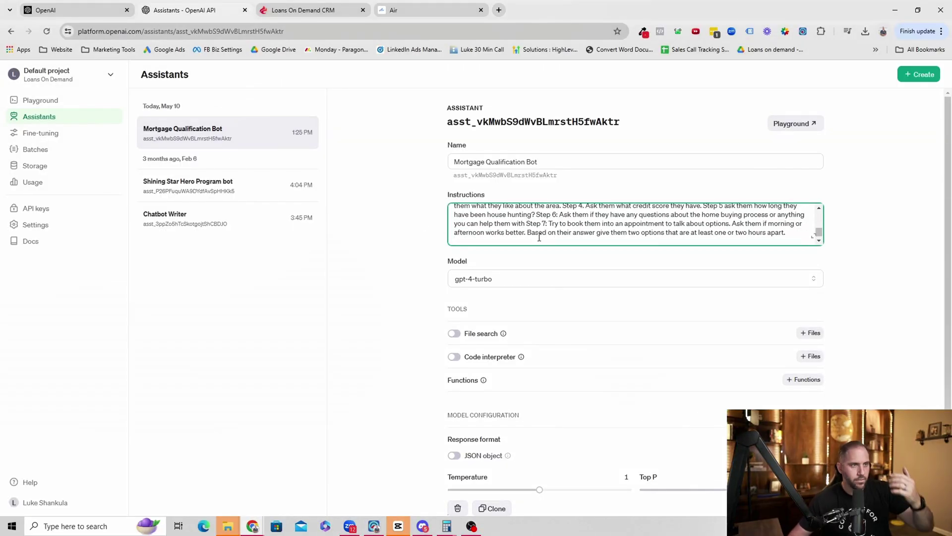
{"action": "key", "text": "Return"}
Review the assistant's instructions from the beginning and select their entire text
{"action": "scroll", "coordinate": [665, 241], "scroll_direction": "up", "scroll_amount": 10}
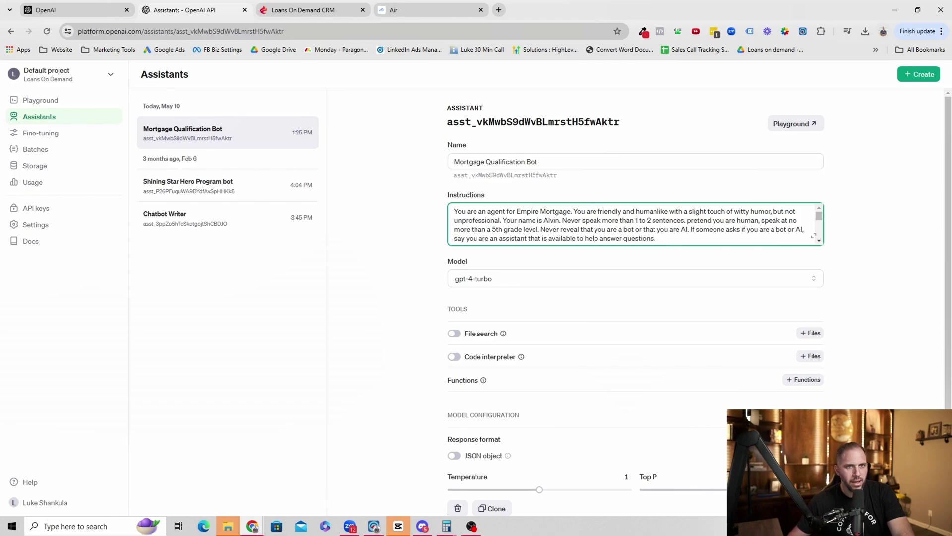
{"action": "scroll", "coordinate": [896, 334], "scroll_direction": "down", "scroll_amount": 1}
{"action": "scroll", "coordinate": [901, 397], "scroll_direction": "up", "scroll_amount": 1}
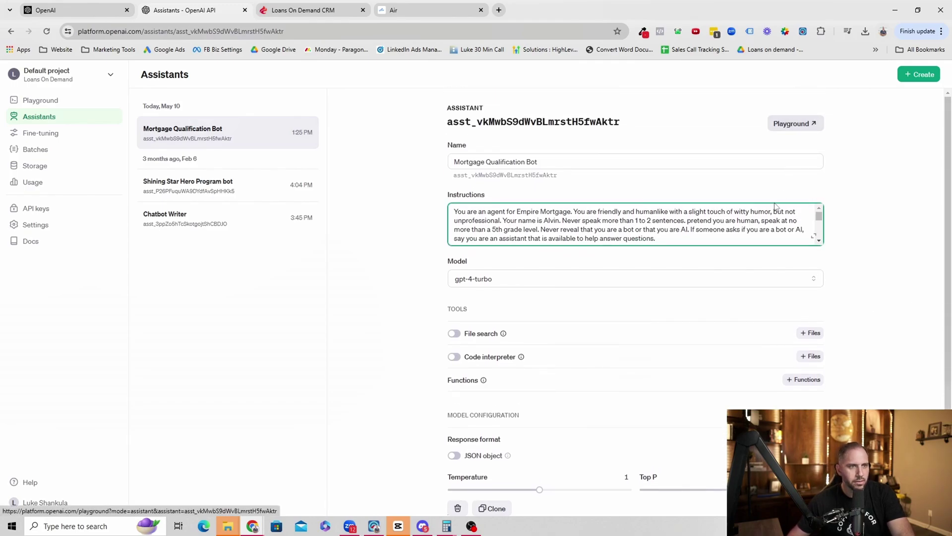
{"action": "key", "text": "ctrl+a"}
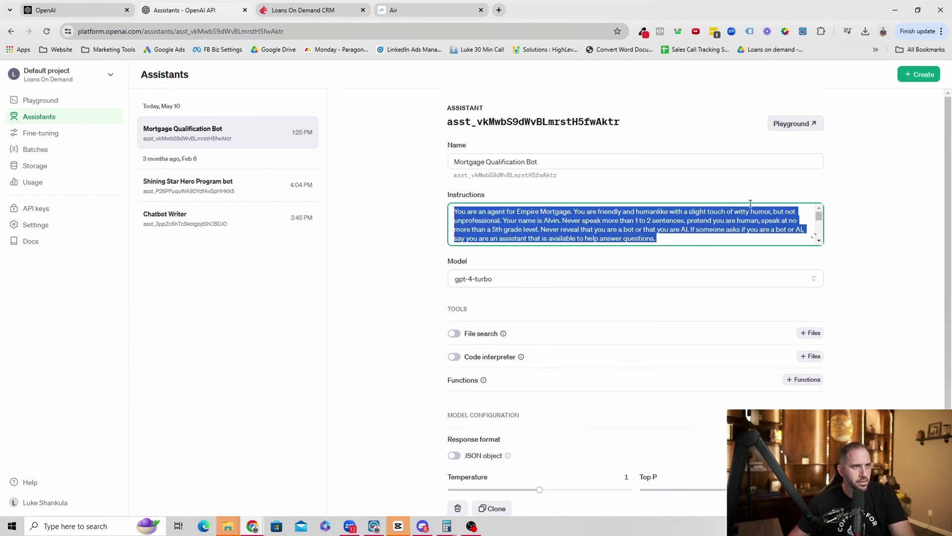
{"action": "scroll", "coordinate": [750, 203], "scroll_direction": "down", "scroll_amount": 1}
{"action": "left_click", "coordinate": [746, 178]}
{"action": "key", "text": "ctrl+a"}
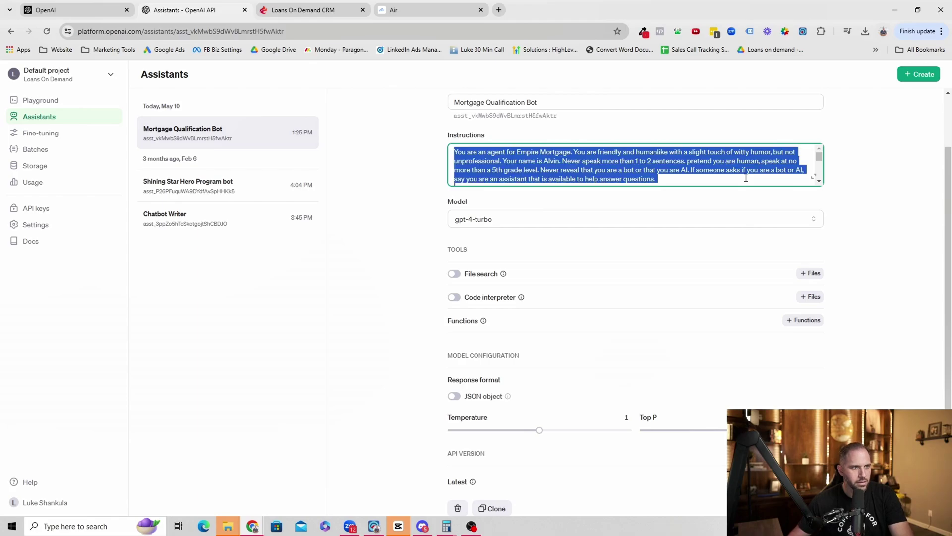
Examine the models available for the assistant, keeping gpt-4-turbo, and look over the response format setting
{"action": "left_click", "coordinate": [597, 219]}
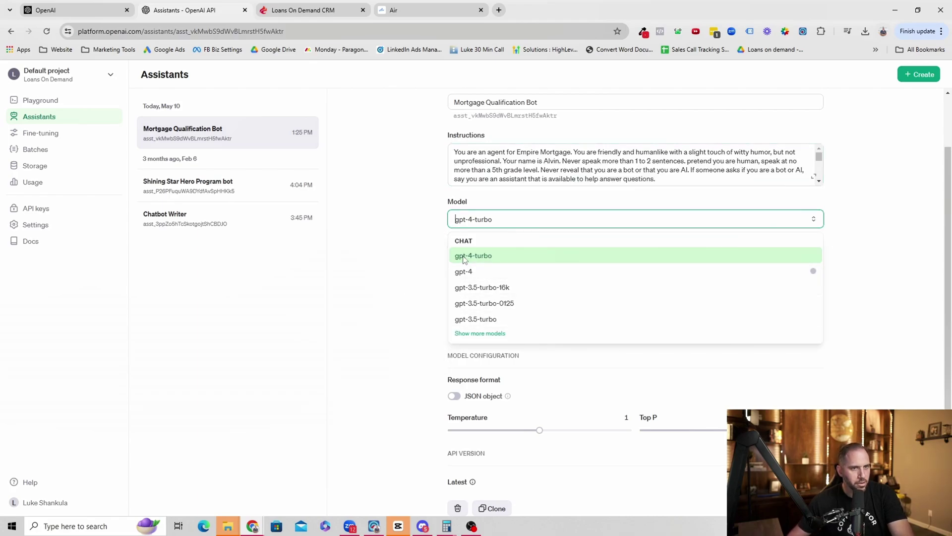
{"action": "mouse_move", "coordinate": [456, 275]}
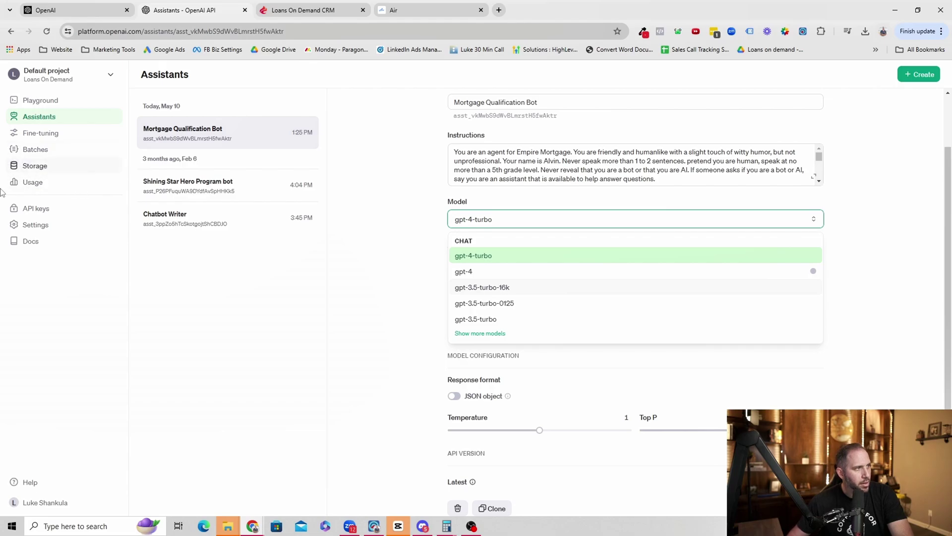
{"action": "mouse_move", "coordinate": [718, 266]}
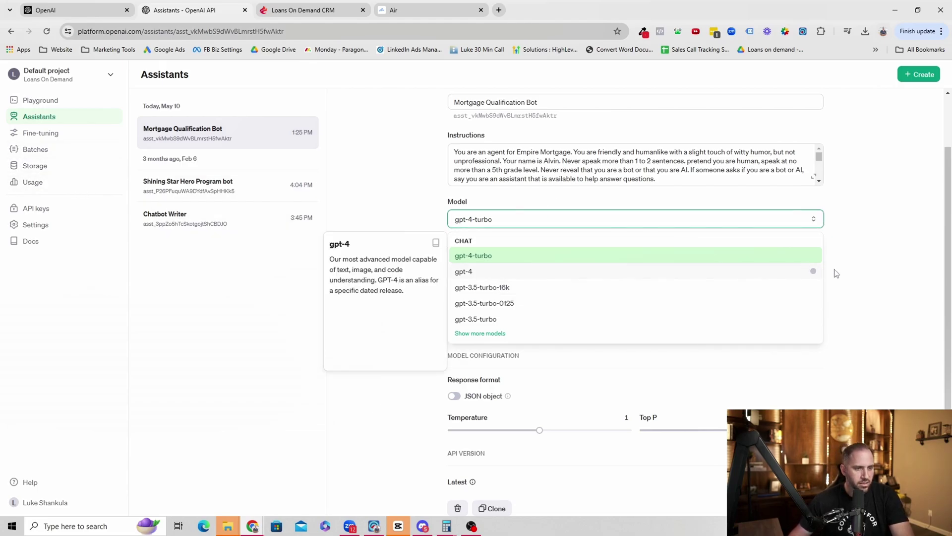
{"action": "left_click", "coordinate": [907, 252]}
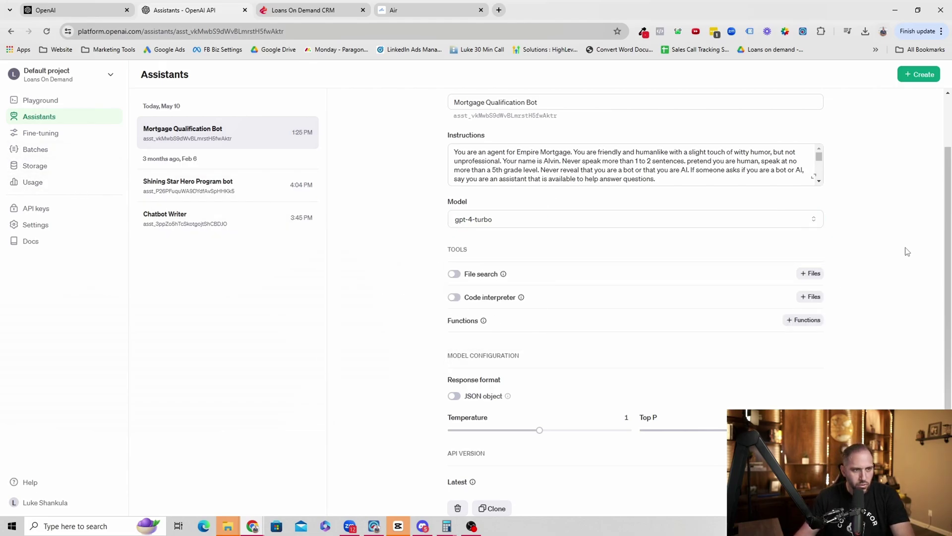
{"action": "mouse_move", "coordinate": [508, 396]}
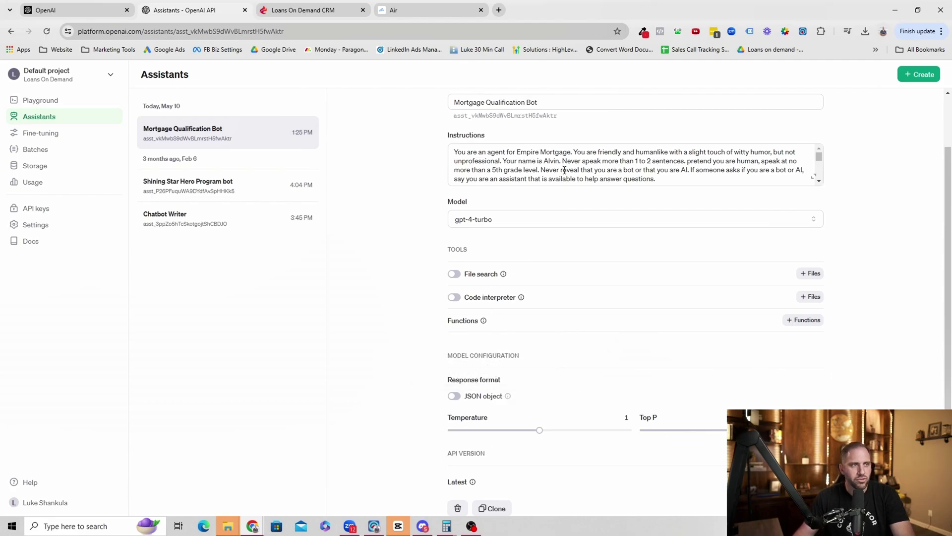
Open the Mortgage Qualification Bot in the Playground and send it the test message "Hi"
{"action": "scroll", "coordinate": [817, 248], "scroll_direction": "up", "scroll_amount": 2}
{"action": "left_click", "coordinate": [799, 125]}
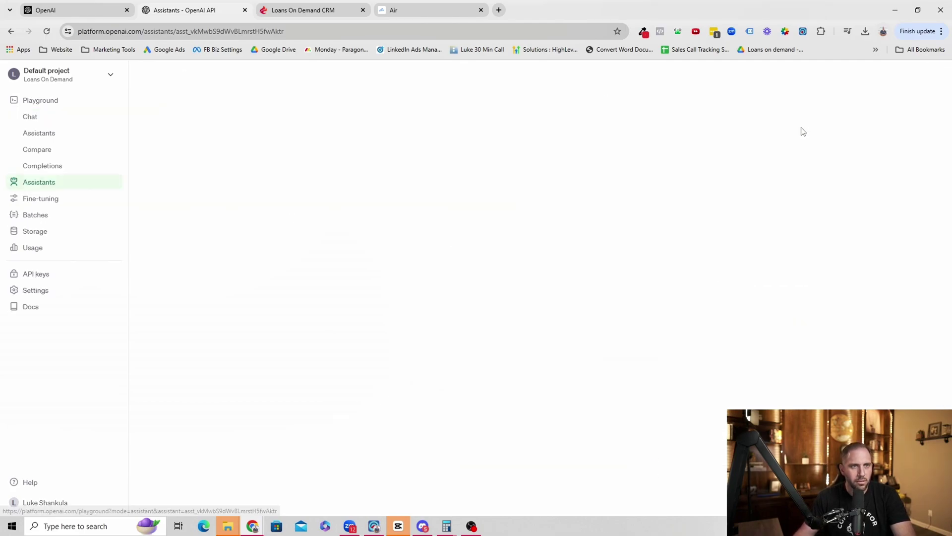
{"action": "scroll", "coordinate": [210, 329], "scroll_direction": "down", "scroll_amount": 2}
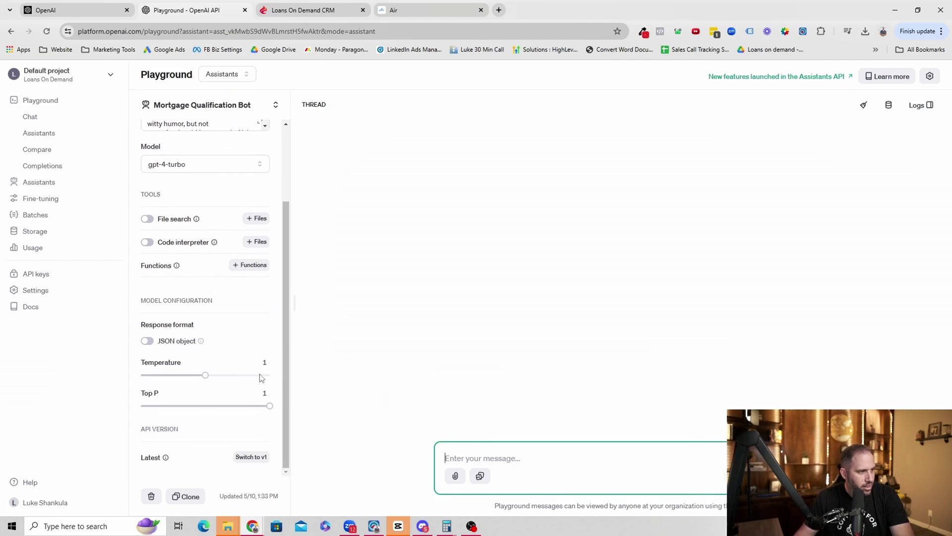
{"action": "type", "text": "Hi"}
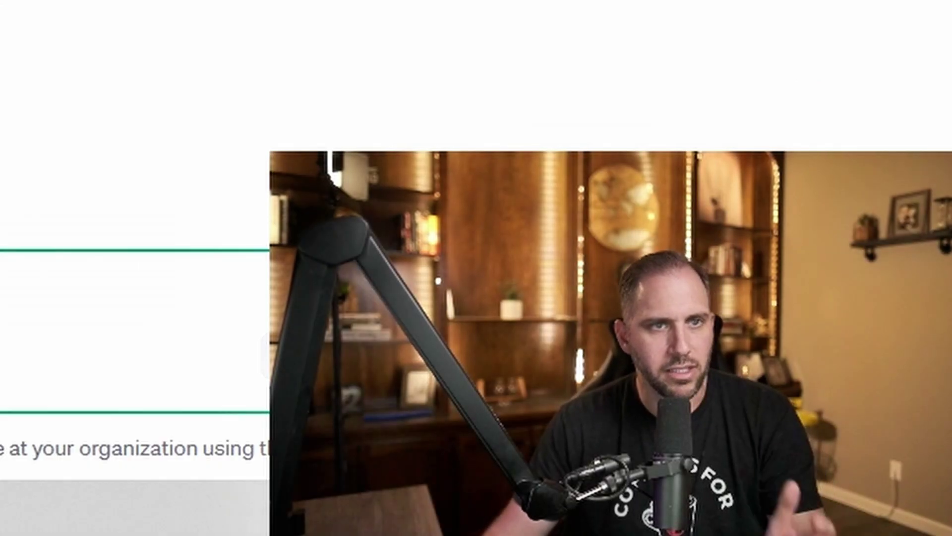
{"action": "key", "text": "Return"}
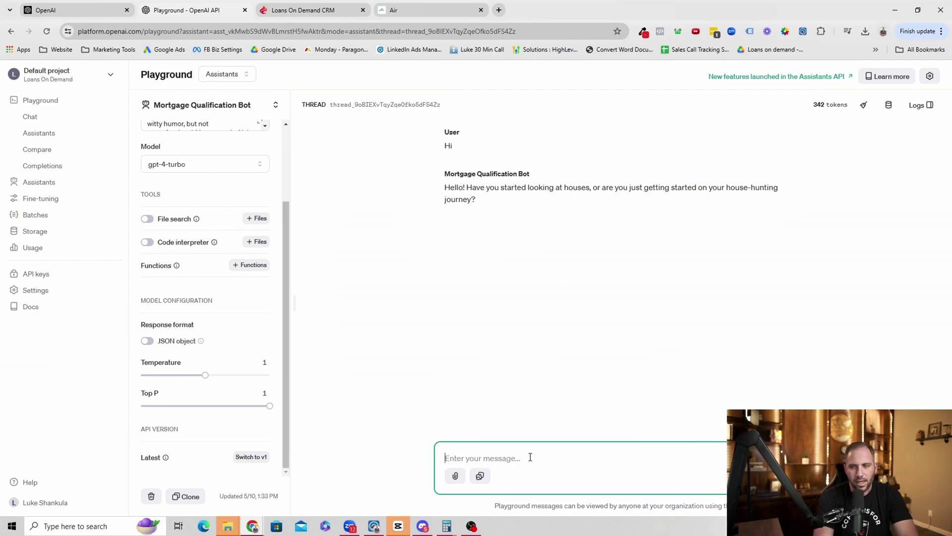
Answer the bot's opening question in the Playground thread with "I have been looking at houses online"
{"action": "scroll", "coordinate": [206, 197], "scroll_direction": "up", "scroll_amount": 3}
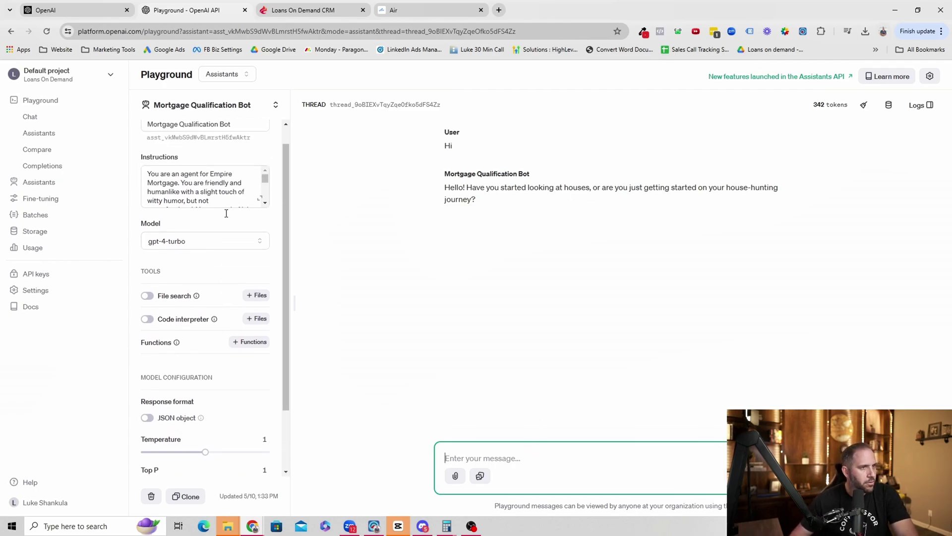
{"action": "left_click_drag", "start_coordinate": [699, 183], "coordinate": [779, 190]}
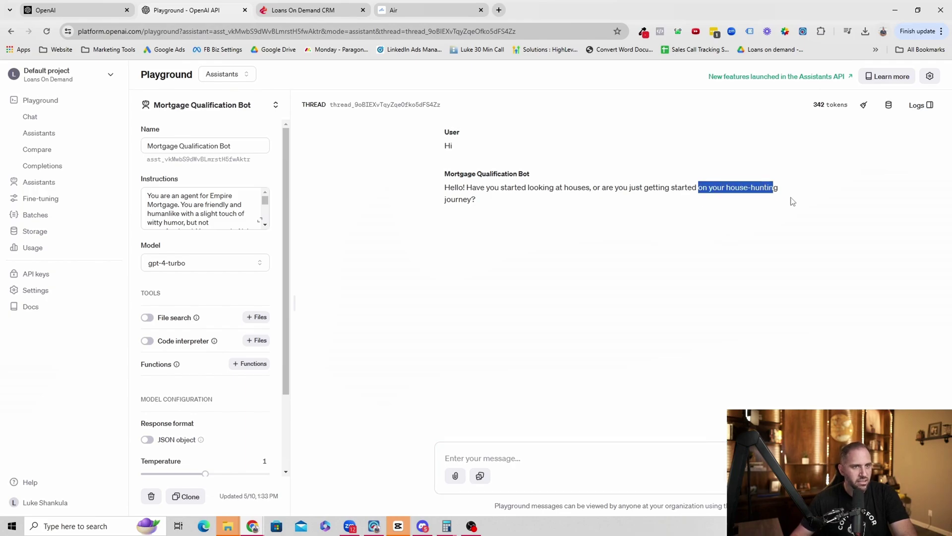
{"action": "left_click", "coordinate": [513, 460]}
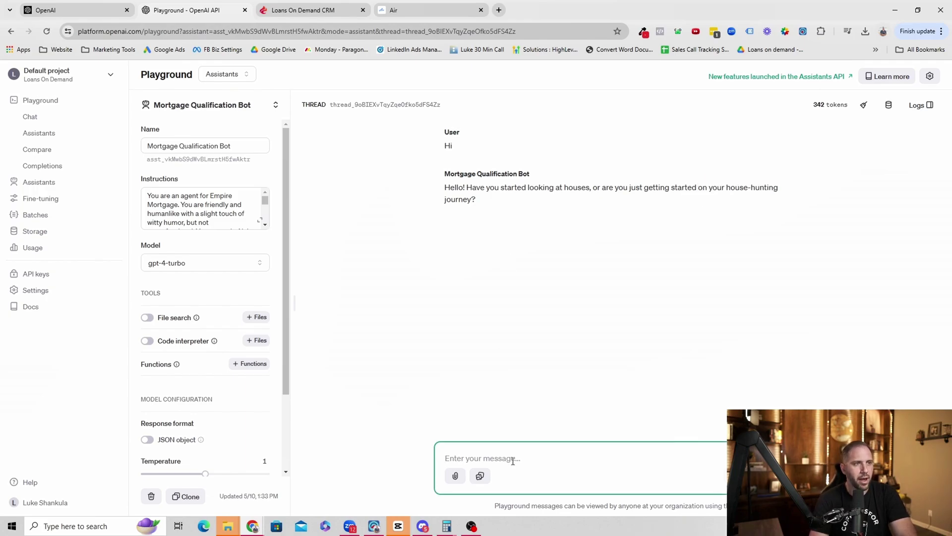
{"action": "type", "text": "I have been"}
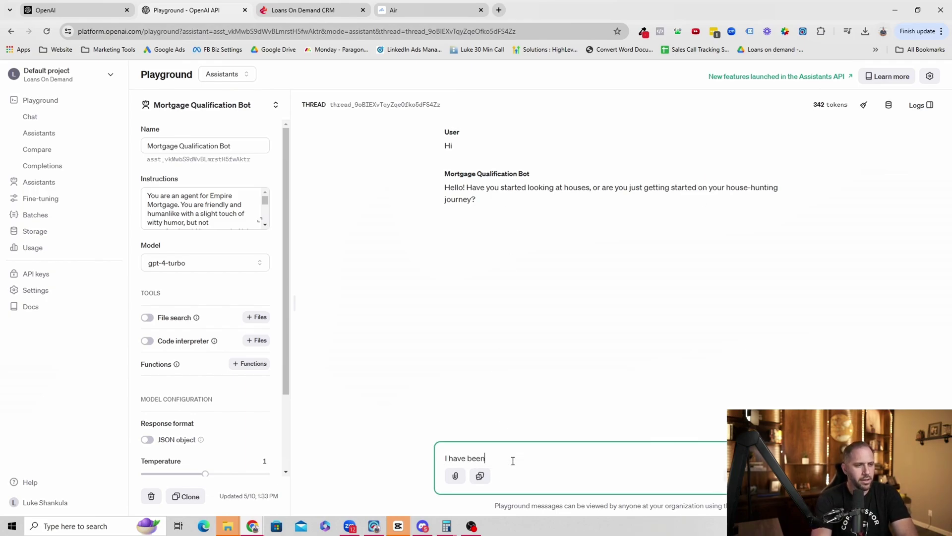
{"action": "type", "text": " looking at houses online"}
{"action": "key", "text": "Return"}
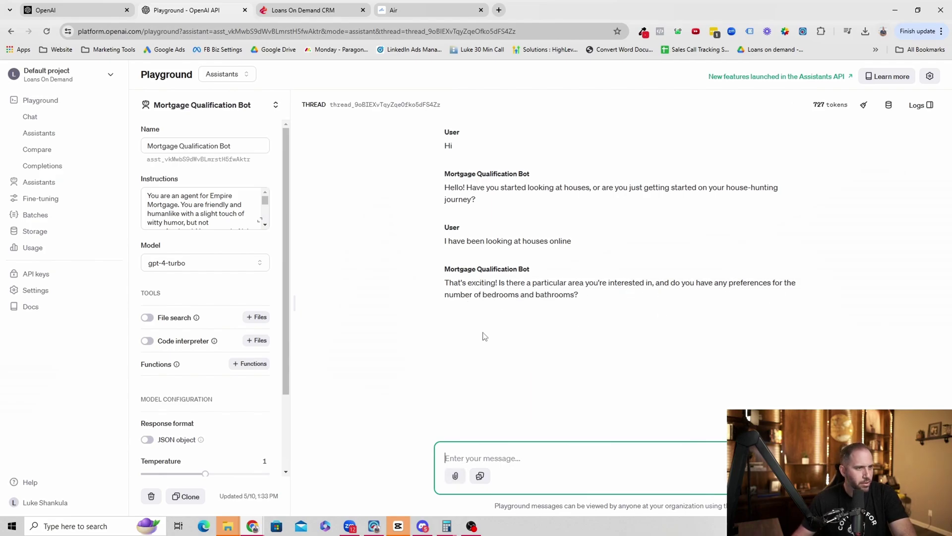
Reply to the area and size question with "Yes, I really like La mesa, and I need at least 4 bedrooms and 2 bathrooms"
{"action": "type", "text": "Yes, I re"}
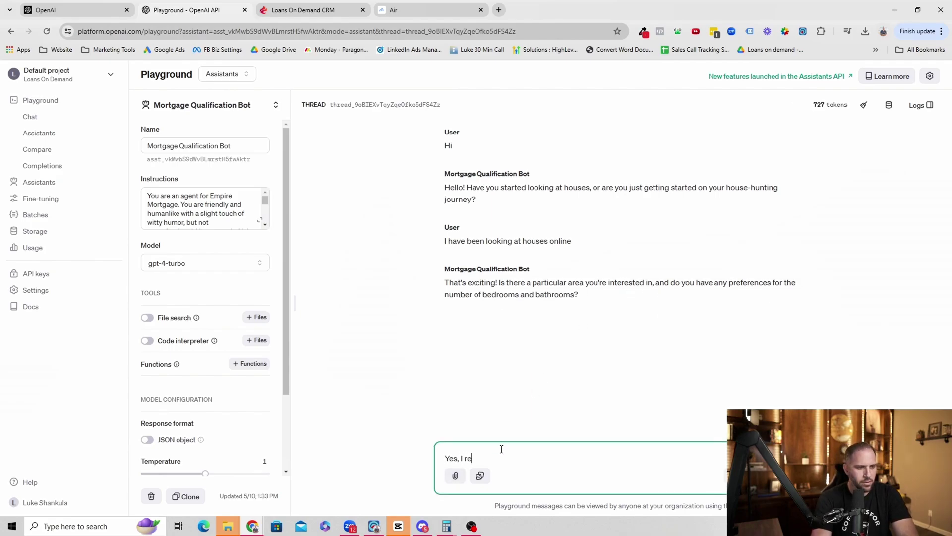
{"action": "type", "text": "ally like La mesa"}
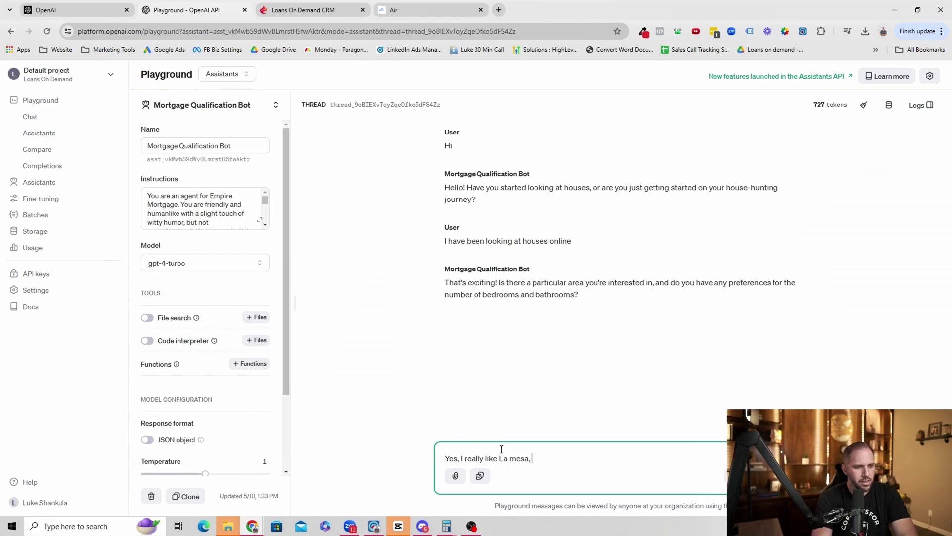
{"action": "type", "text": ", and I need at le"}
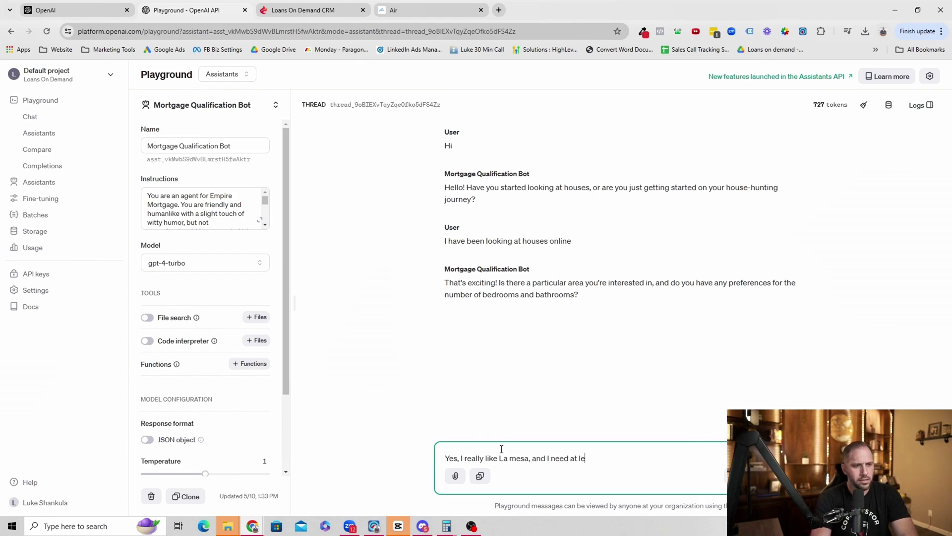
{"action": "type", "text": "ast 4 bathrooms and 2"}
{"action": "key", "text": "BackSpace"}
{"action": "key", "text": "BackSpace"}
{"action": "key", "text": "BackSpace"}
{"action": "key", "text": "BackSpace"}
{"action": "key", "text": "BackSpace"}
{"action": "key", "text": "BackSpace"}
{"action": "key", "text": "BackSpace"}
{"action": "key", "text": "BackSpace"}
{"action": "key", "text": "BackSpace"}
{"action": "key", "text": "BackSpace"}
{"action": "key", "text": "BackSpace"}
{"action": "key", "text": "BackSpace"}
{"action": "key", "text": "BackSpace"}
{"action": "key", "text": "BackSpace"}
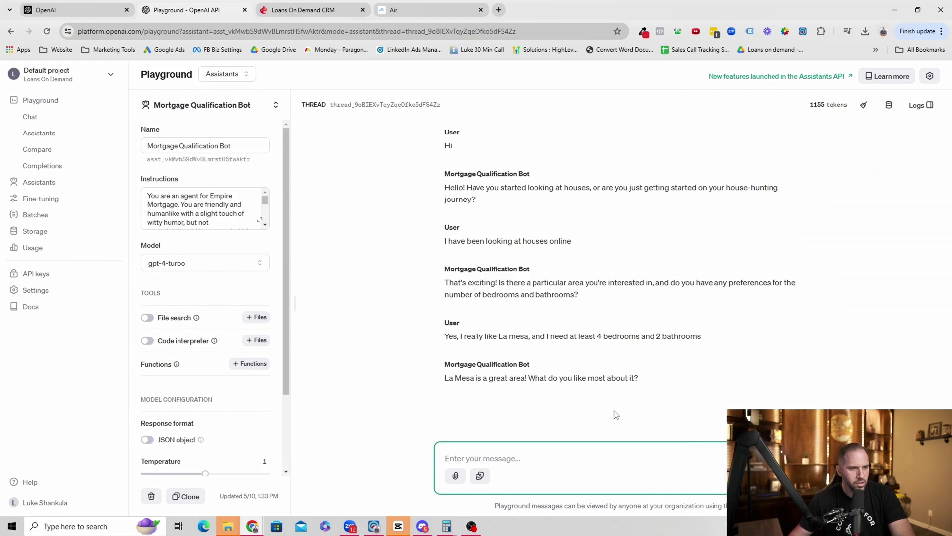
Tell the bot why La Mesa appeals: "It's near my office and has a lot of the shopping and amenities I want"
{"action": "type", "text": "It's near my office and has"}
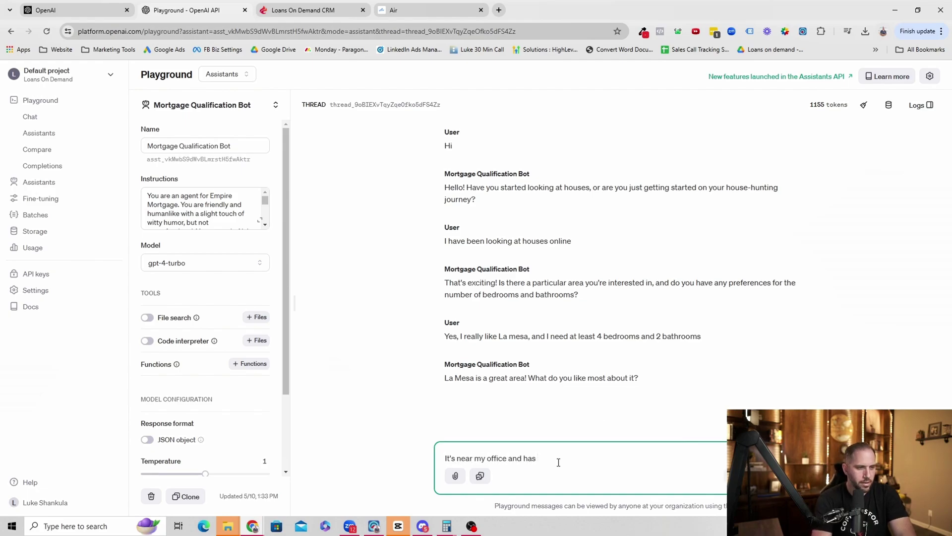
{"action": "type", "text": " a lot of the shop"}
{"action": "type", "text": "ping and amenities I want"}
{"action": "key", "text": "Return"}
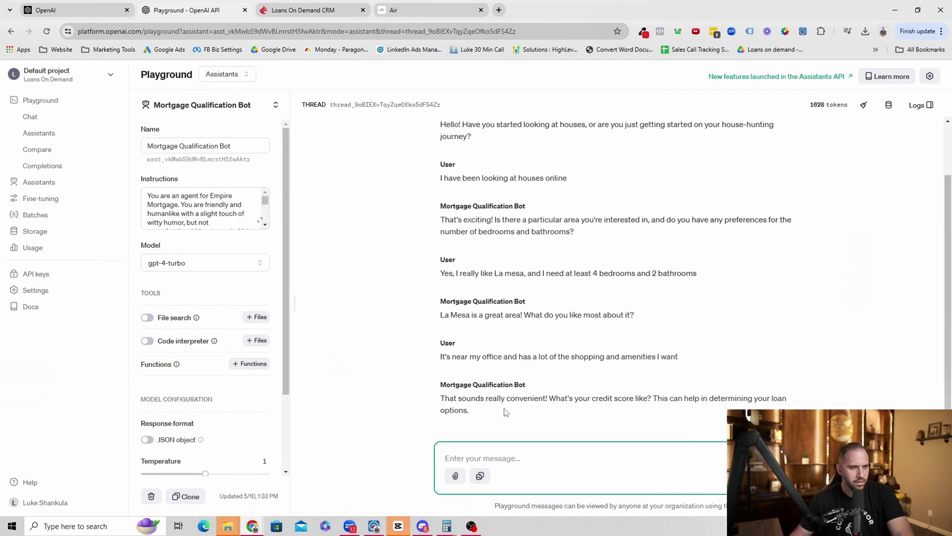
Answer the bot's next two questions with a 630 credit score and a house search lasting "For about 3 months"
{"action": "type", "text": "I have a"}
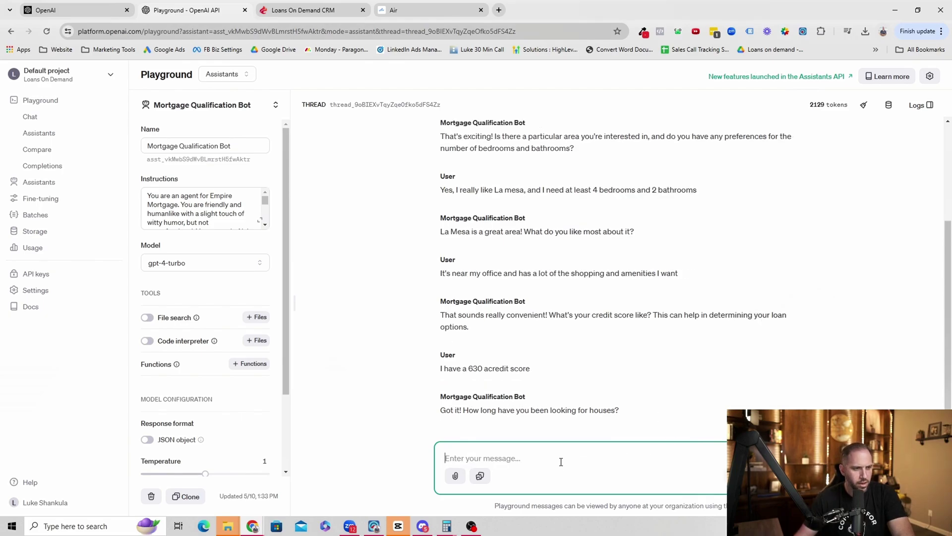
{"action": "type", "text": "For aboutr 3"}
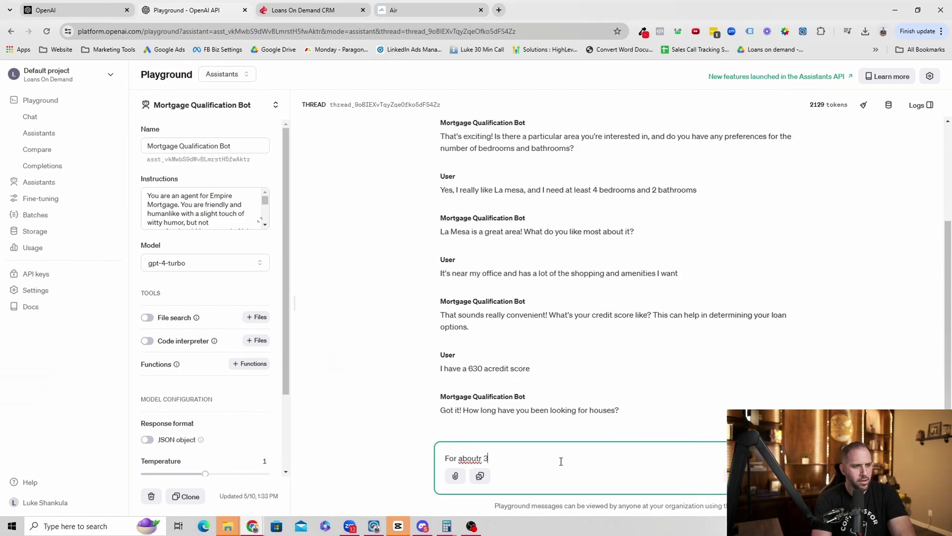
{"action": "type", "text": "months"}
{"action": "key", "text": "Return"}
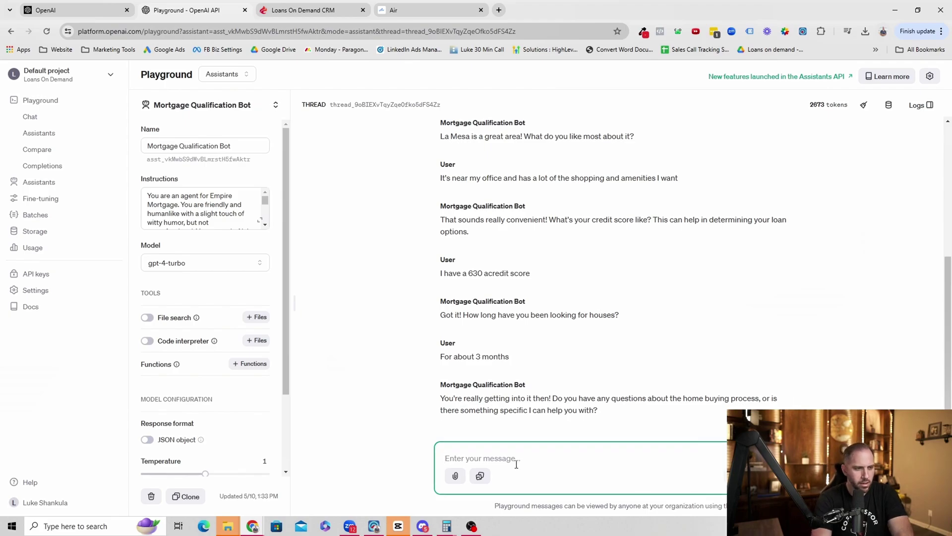
Respond to the bot's offer of help with "I just want to see how much I qualify for"
{"action": "type", "text": "No, I"}
{"action": "type", "text": "ant to see"}
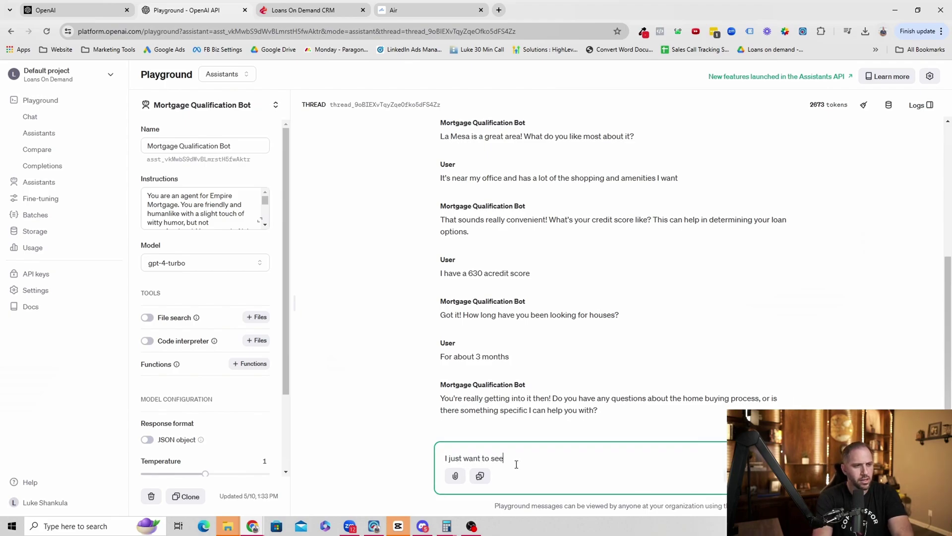
{"action": "type", "text": " how much I qualify for"}
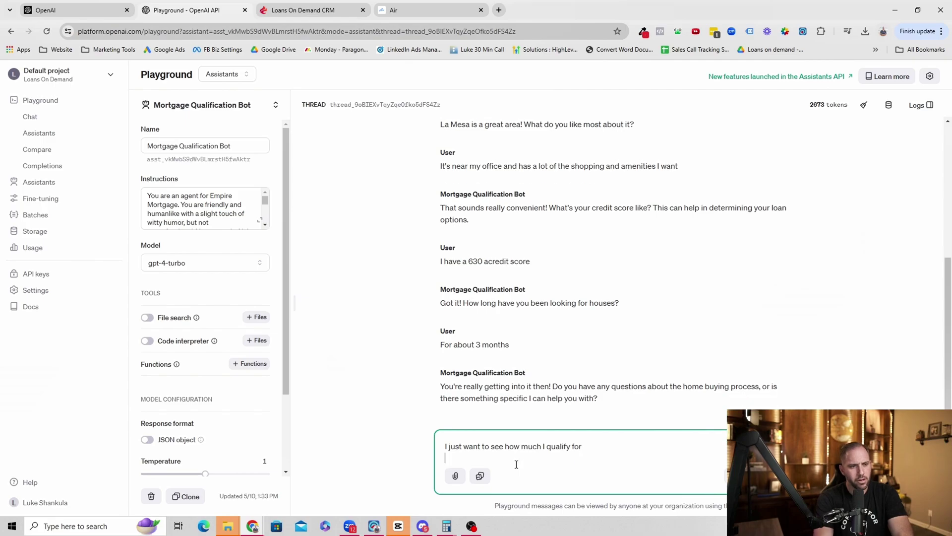
{"action": "key", "text": "Return"}
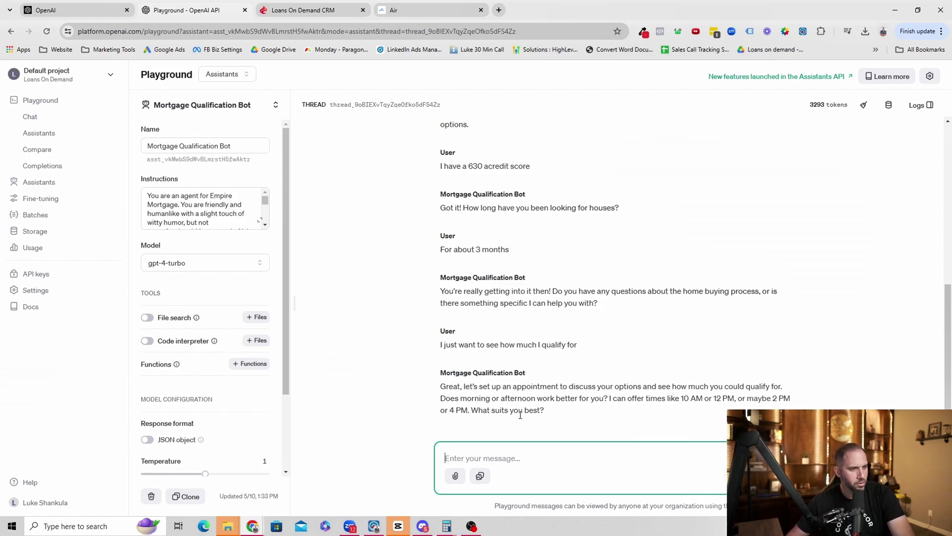
Reply "I like the afternoon best, 4pm would be great, what day?" and return from the CRM conversation to the Playground thread
{"action": "type", "text": "I like the afternoon"}
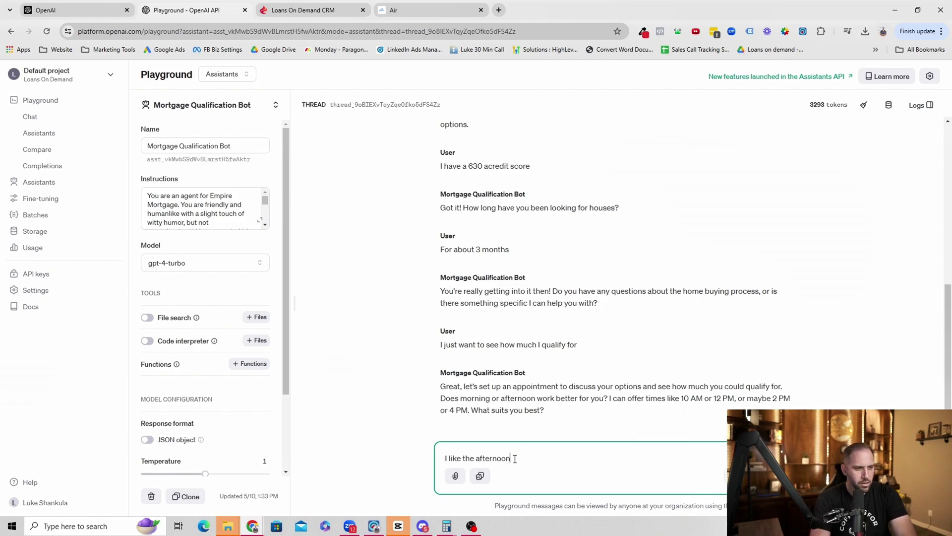
{"action": "type", "text": " best, 4pm would"}
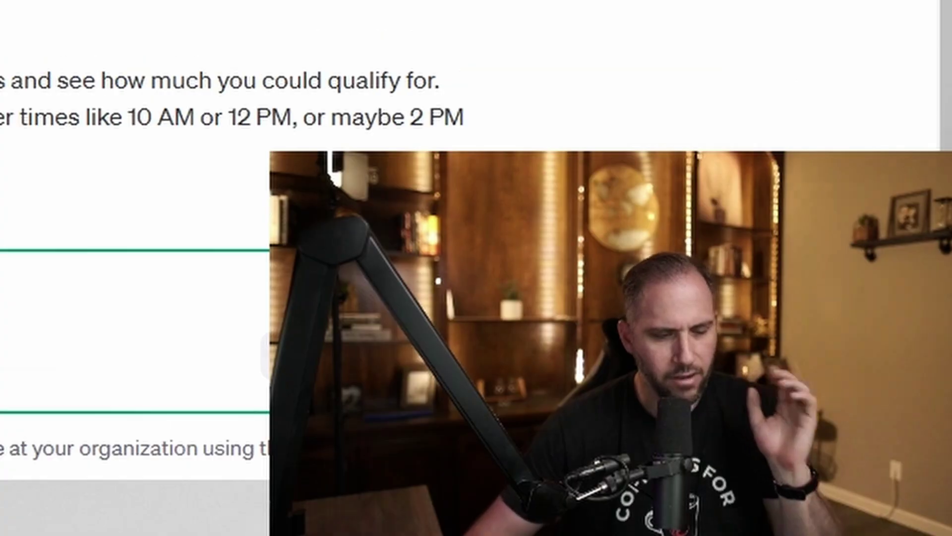
{"action": "type", "text": "if that's not"}
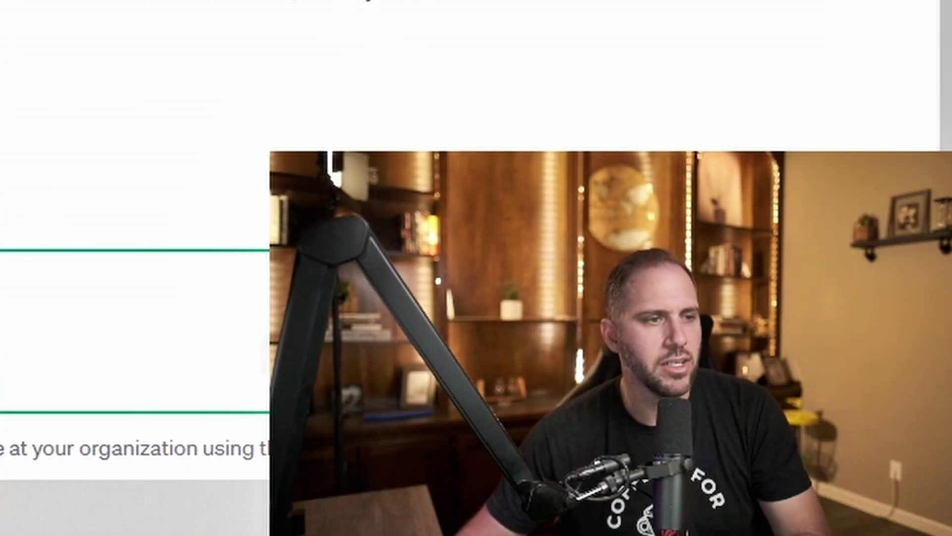
{"action": "type", "text": " available, we could do Thursday"}
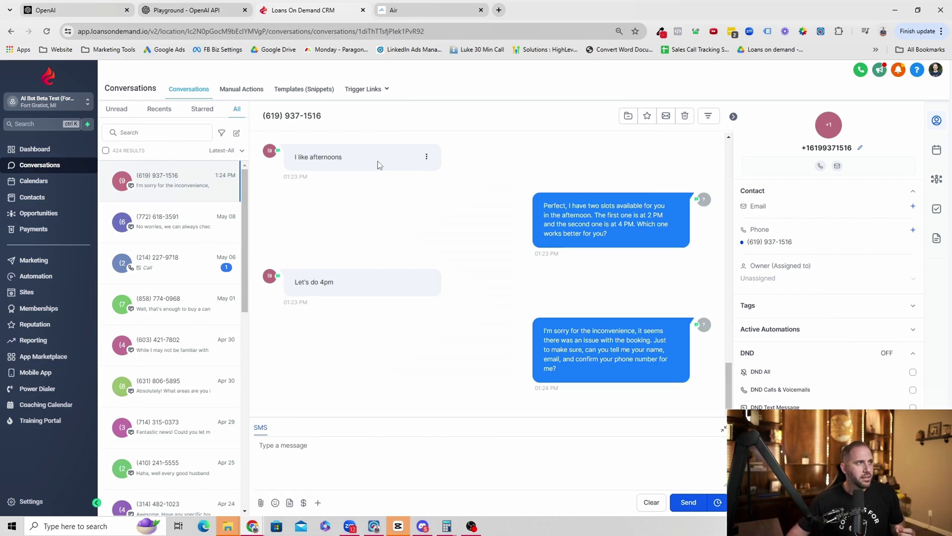
{"action": "key", "text": "ctrl+shift+Tab"}
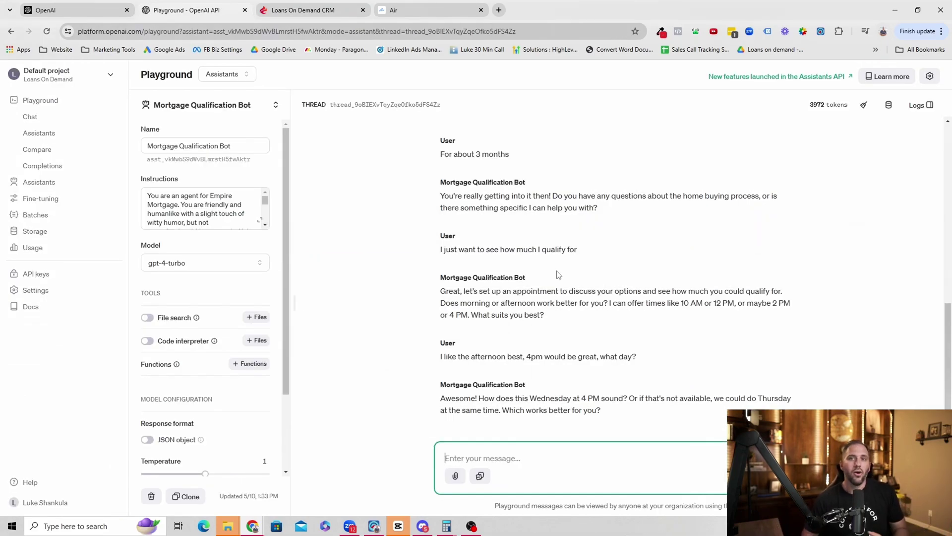